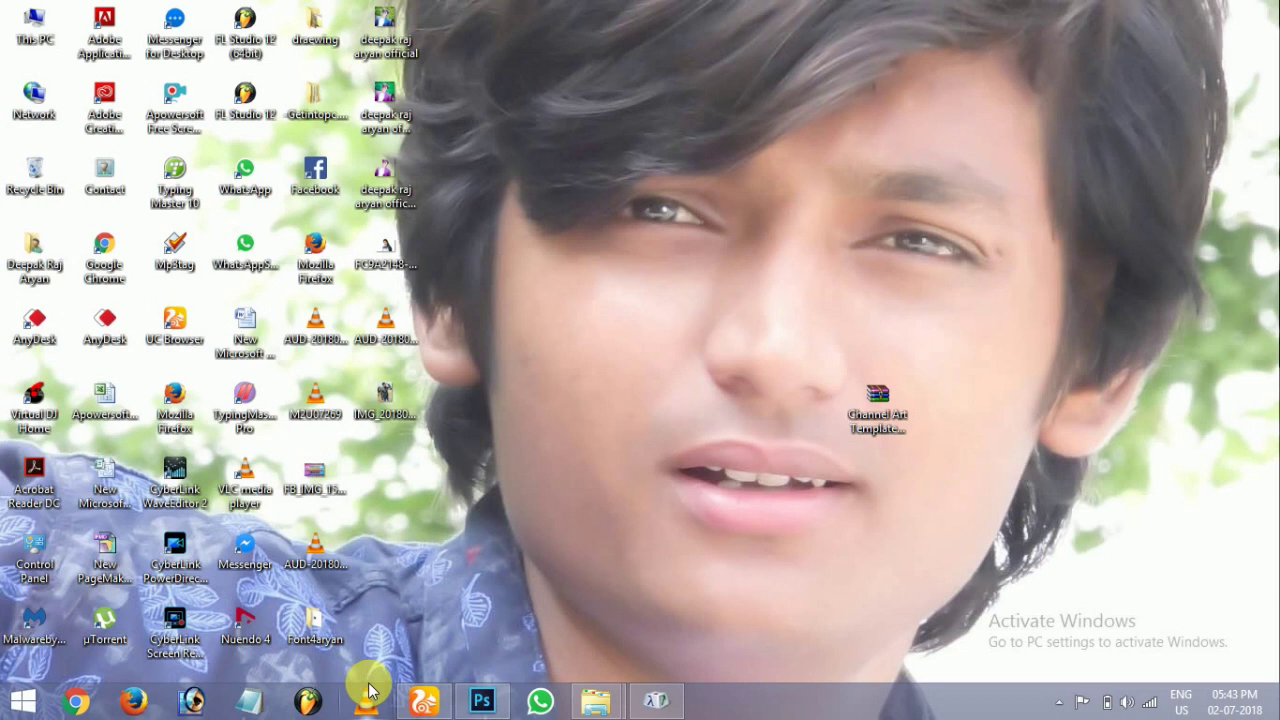
{"action": "right_click", "coordinate": [618, 293]}
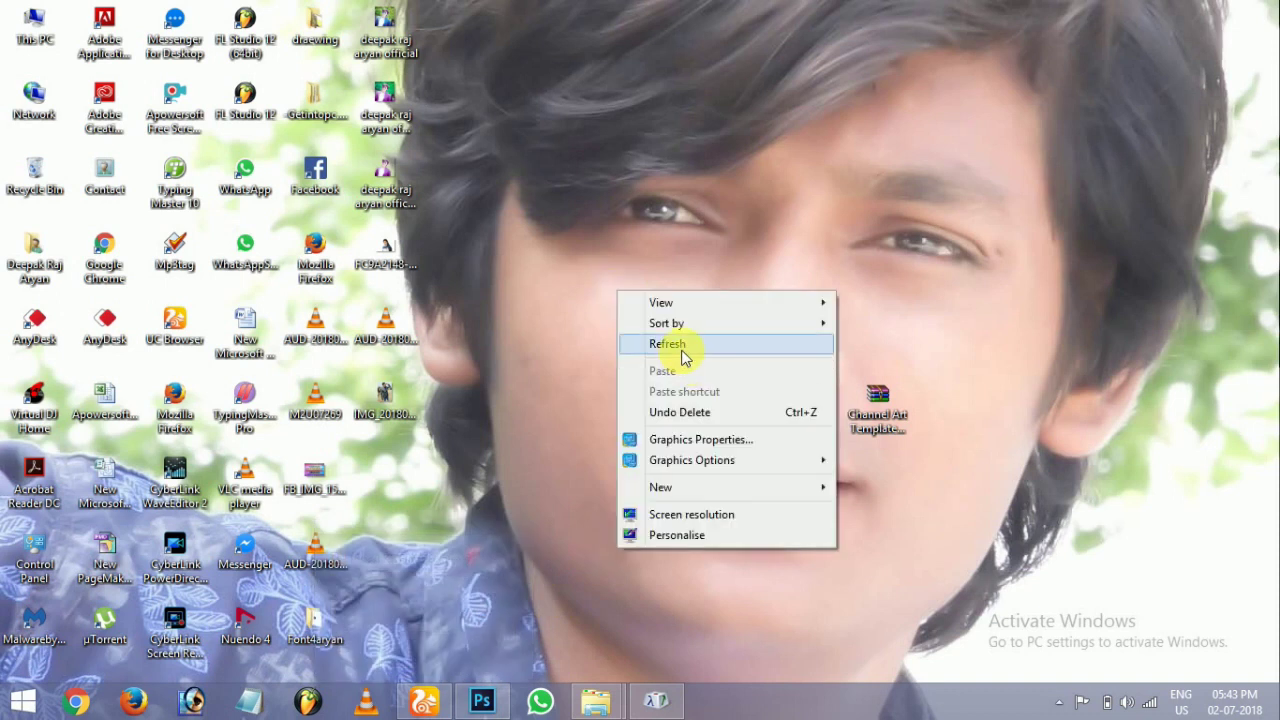
{"action": "left_click", "coordinate": [683, 350]}
{"action": "right_click", "coordinate": [698, 318]}
{"action": "left_click", "coordinate": [730, 368]}
{"action": "right_click", "coordinate": [678, 309]}
{"action": "left_click", "coordinate": [716, 362]}
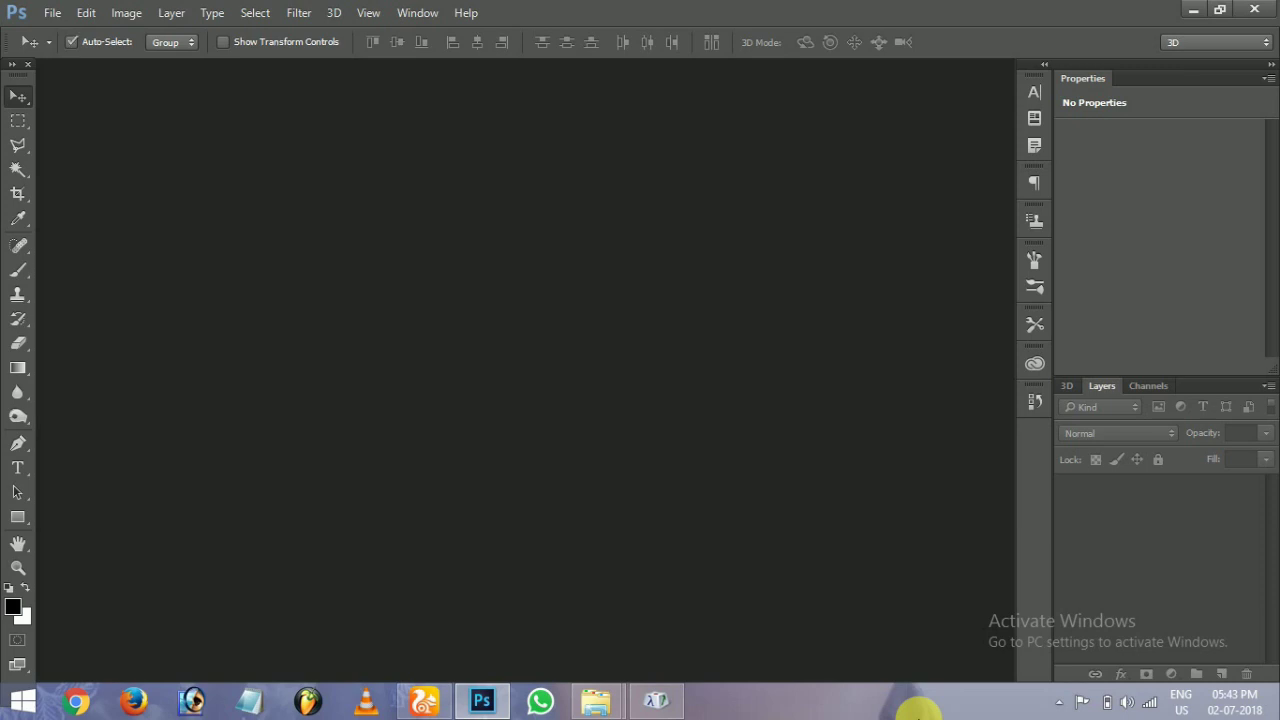
Open the All Fonts document and decline updating its text layers
{"action": "double_click", "coordinate": [572, 481]}
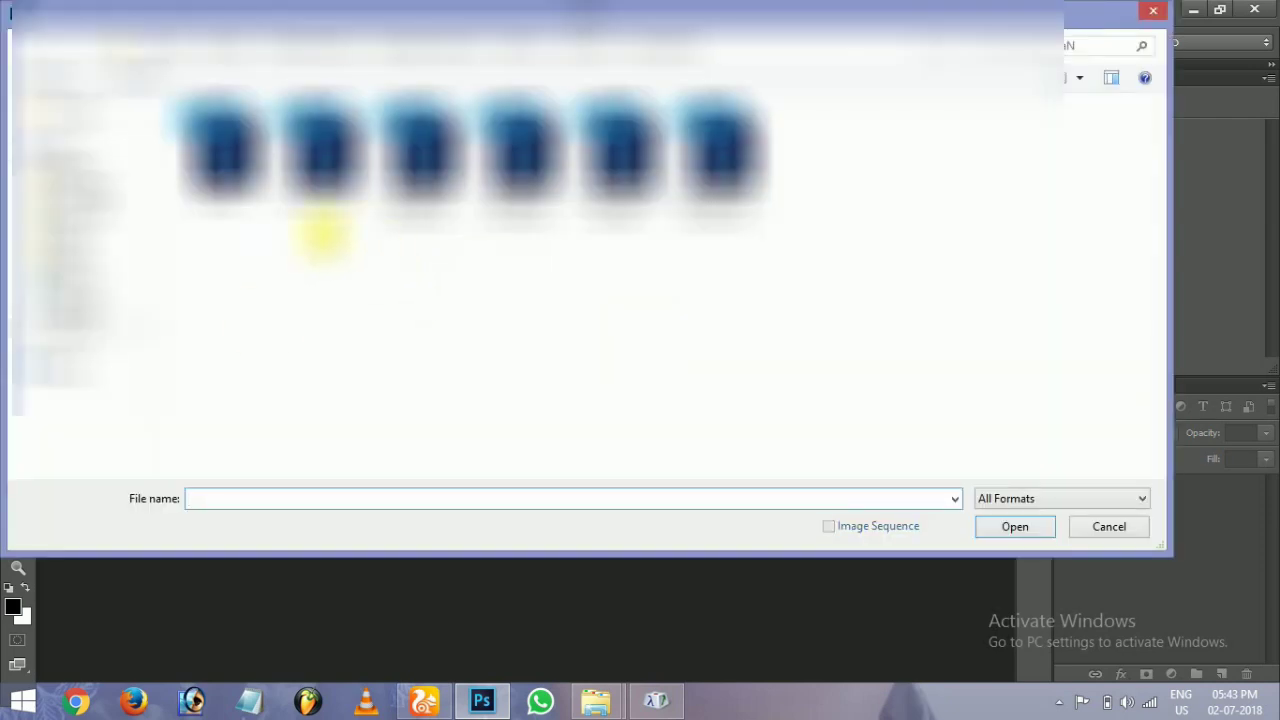
{"action": "left_click", "coordinate": [212, 160]}
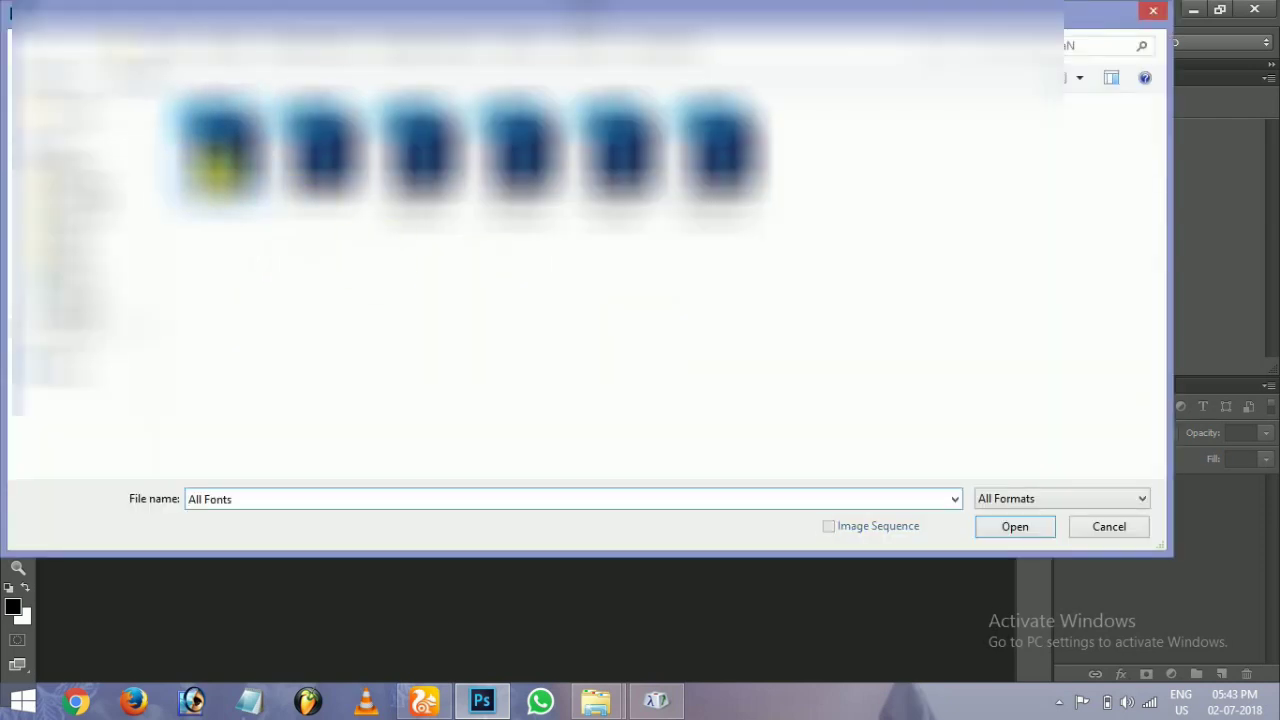
{"action": "left_click", "coordinate": [1010, 530]}
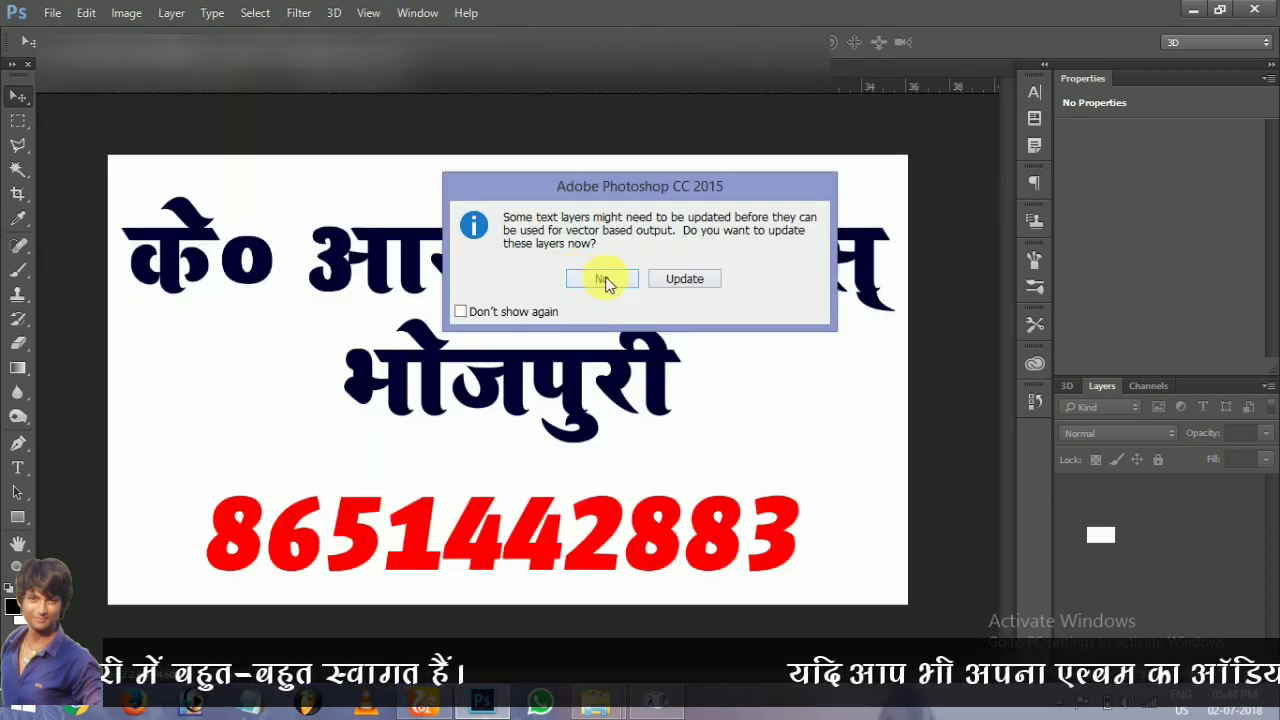
{"action": "left_click", "coordinate": [602, 279]}
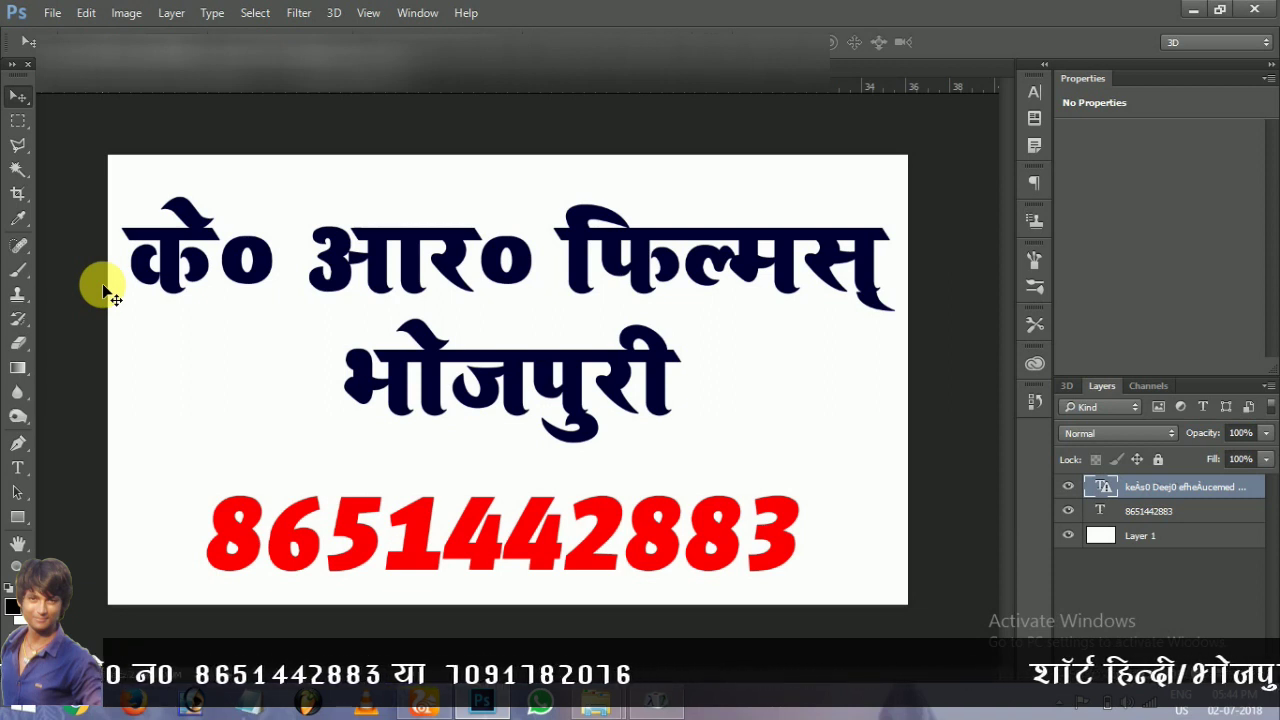
Make the Hindi title editable, accepting the layout change, and apply a slanted Devanagari font to all its text
{"action": "left_click", "coordinate": [20, 467]}
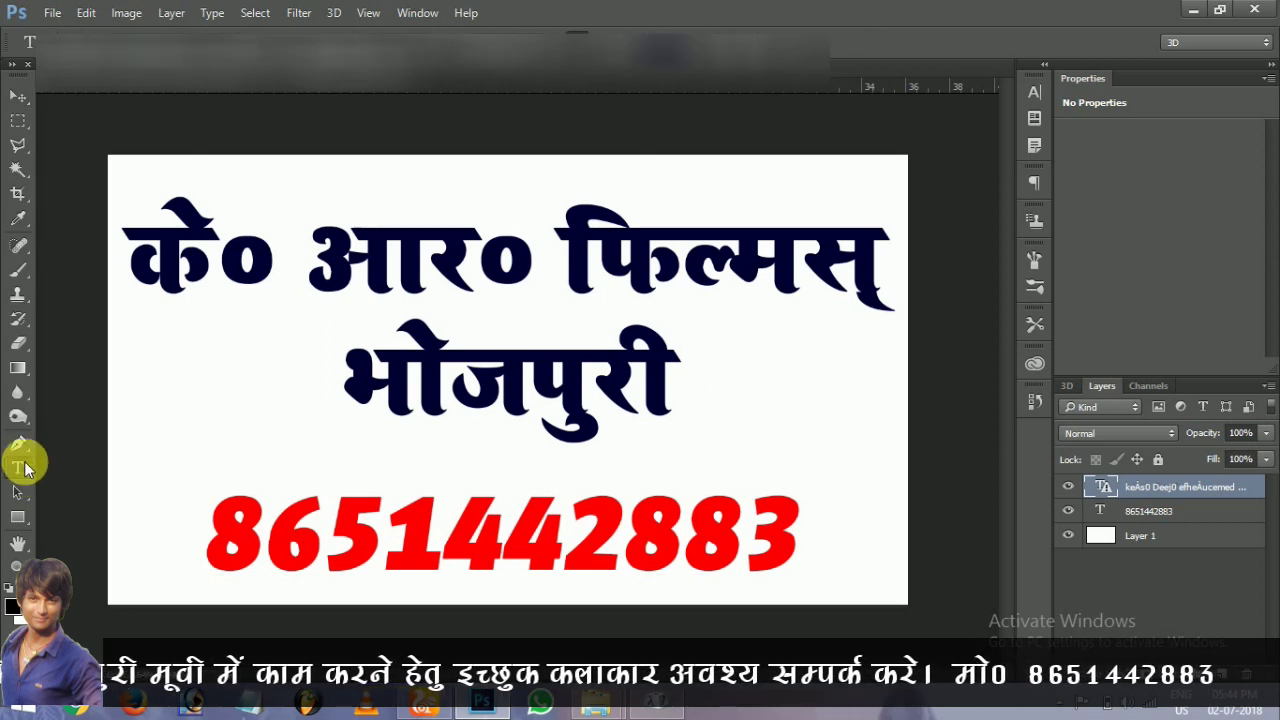
{"action": "left_click", "coordinate": [288, 275]}
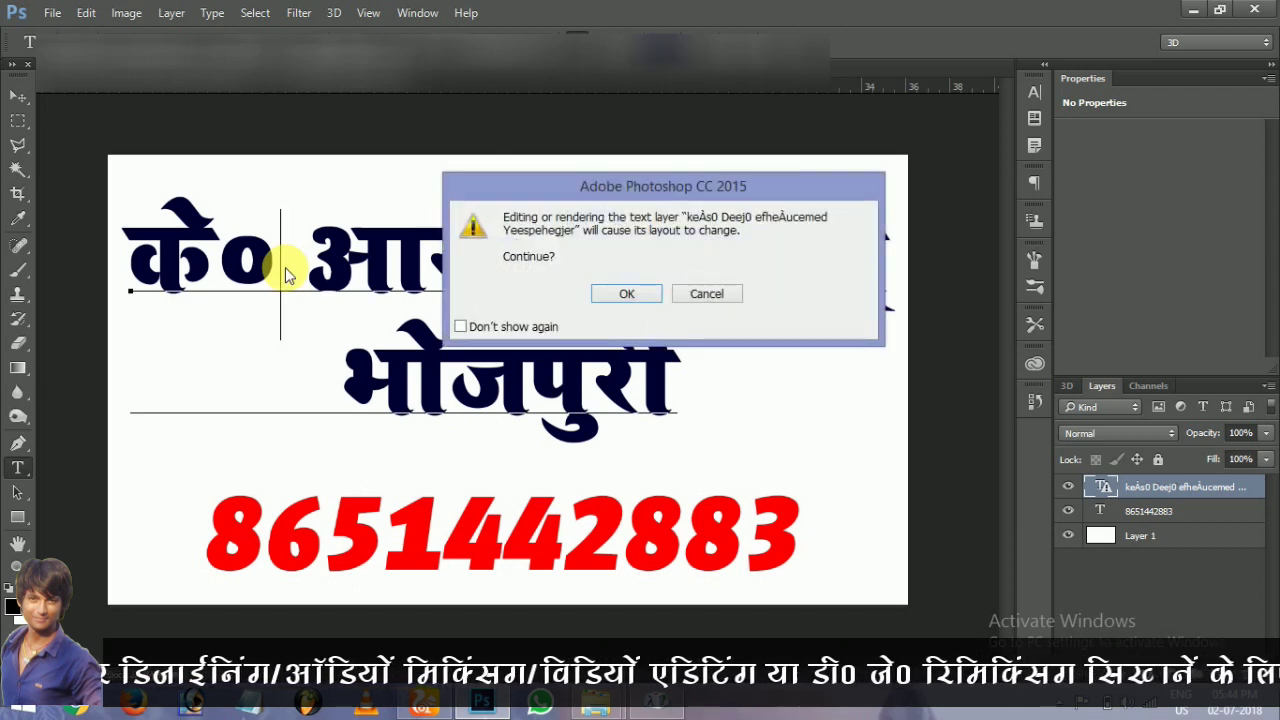
{"action": "left_click", "coordinate": [632, 292]}
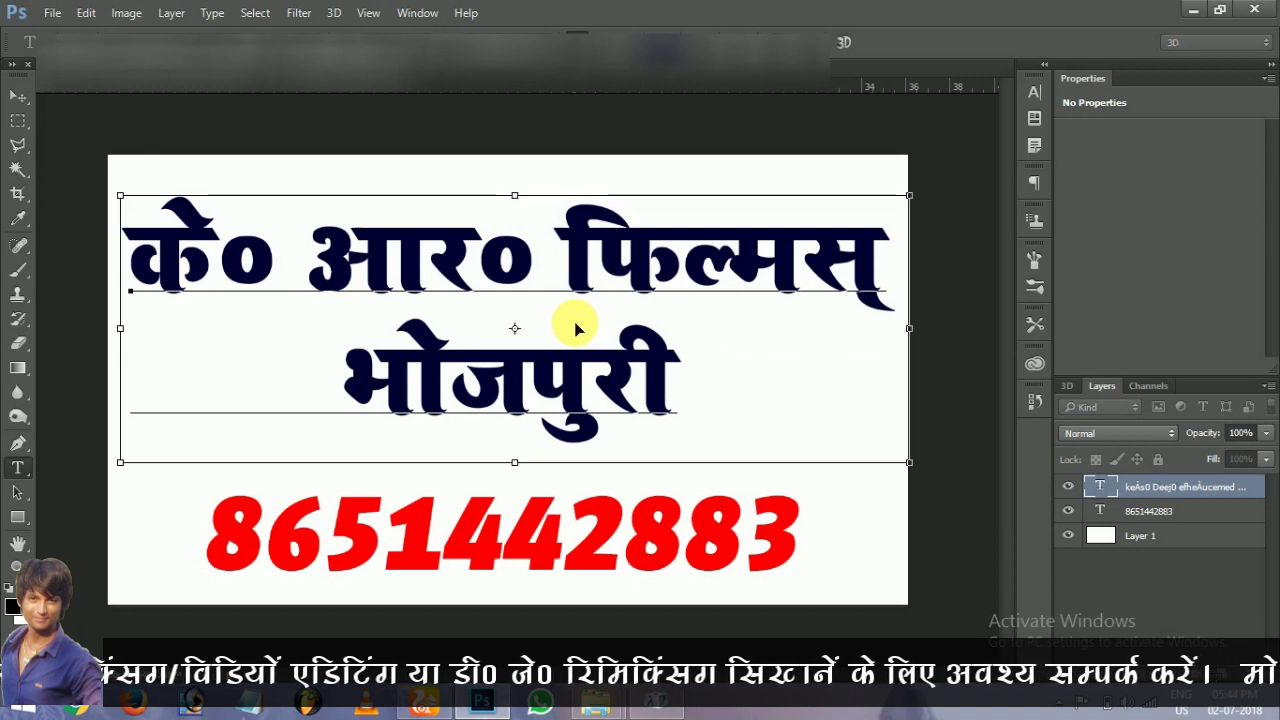
{"action": "key", "text": "ctrl+a"}
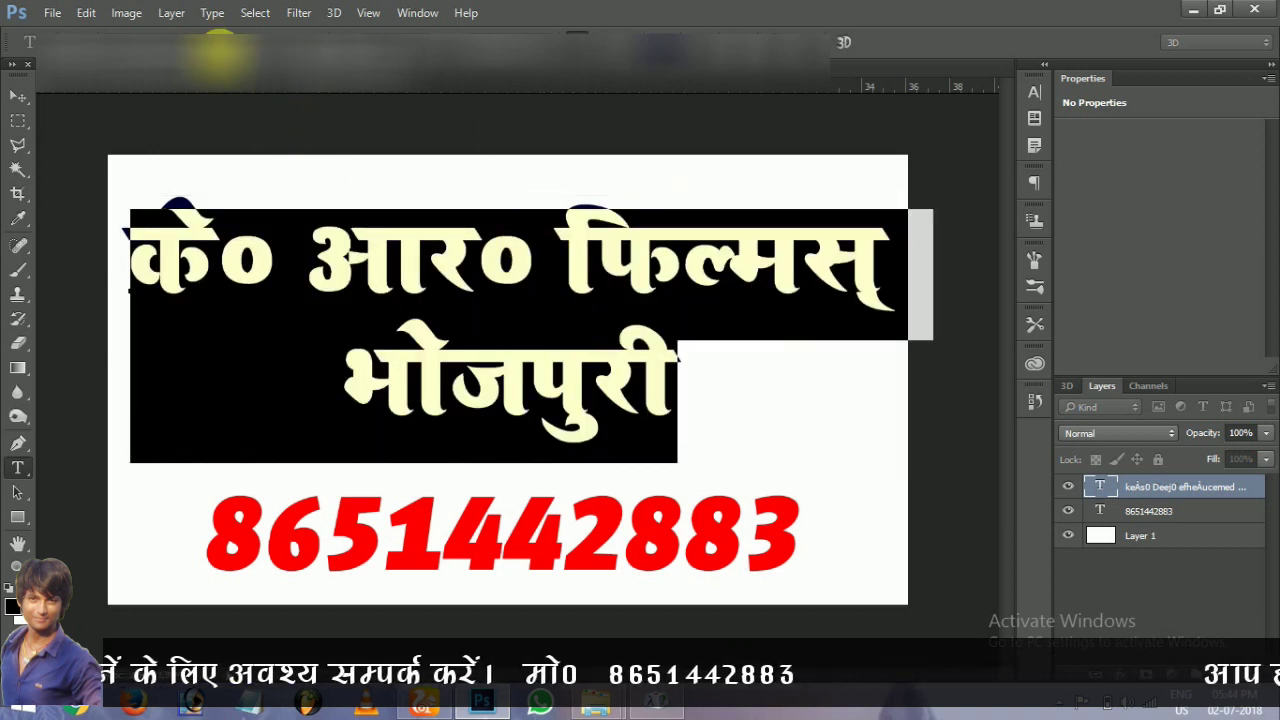
{"action": "left_click", "coordinate": [219, 51]}
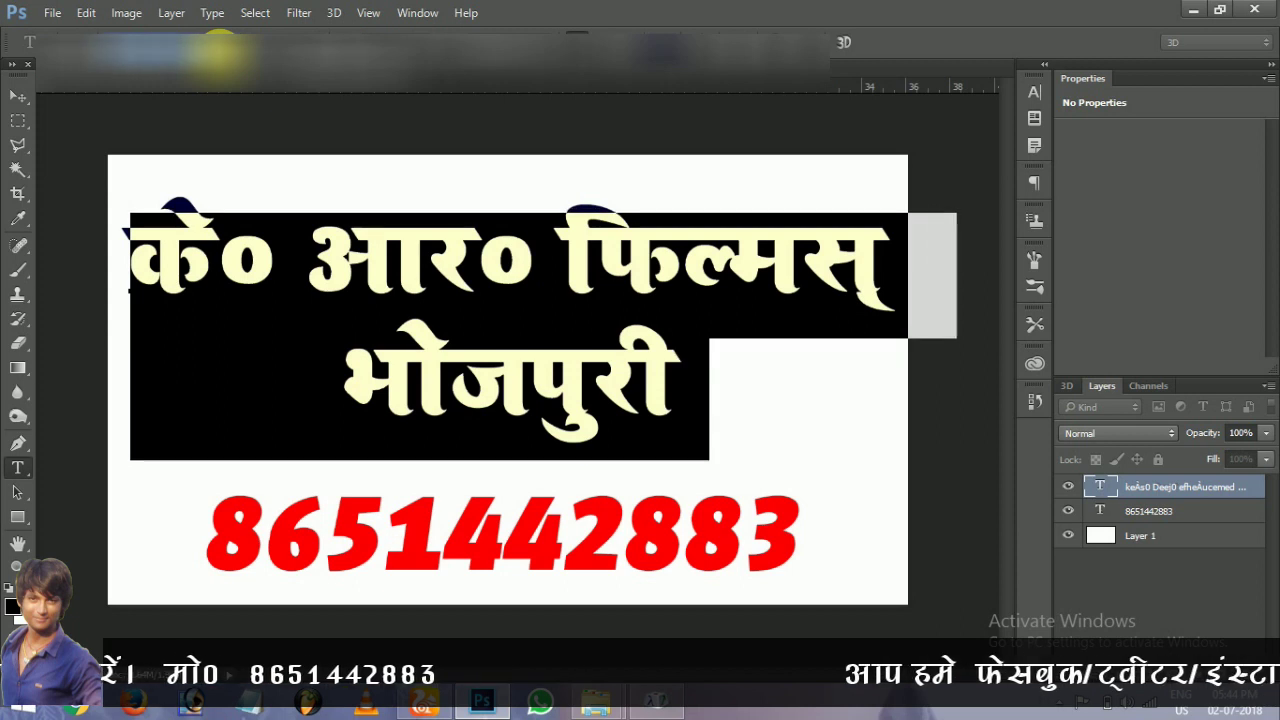
{"action": "key", "text": "Down"}
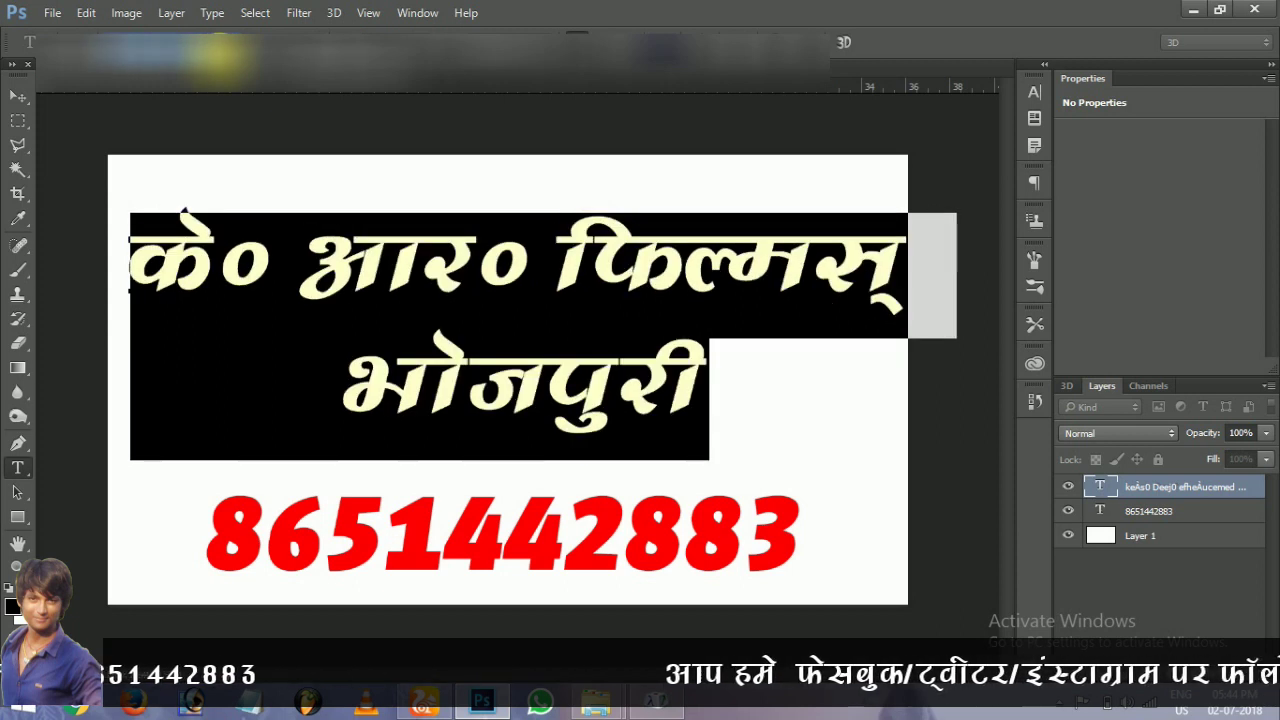
{"action": "left_click", "coordinate": [548, 410]}
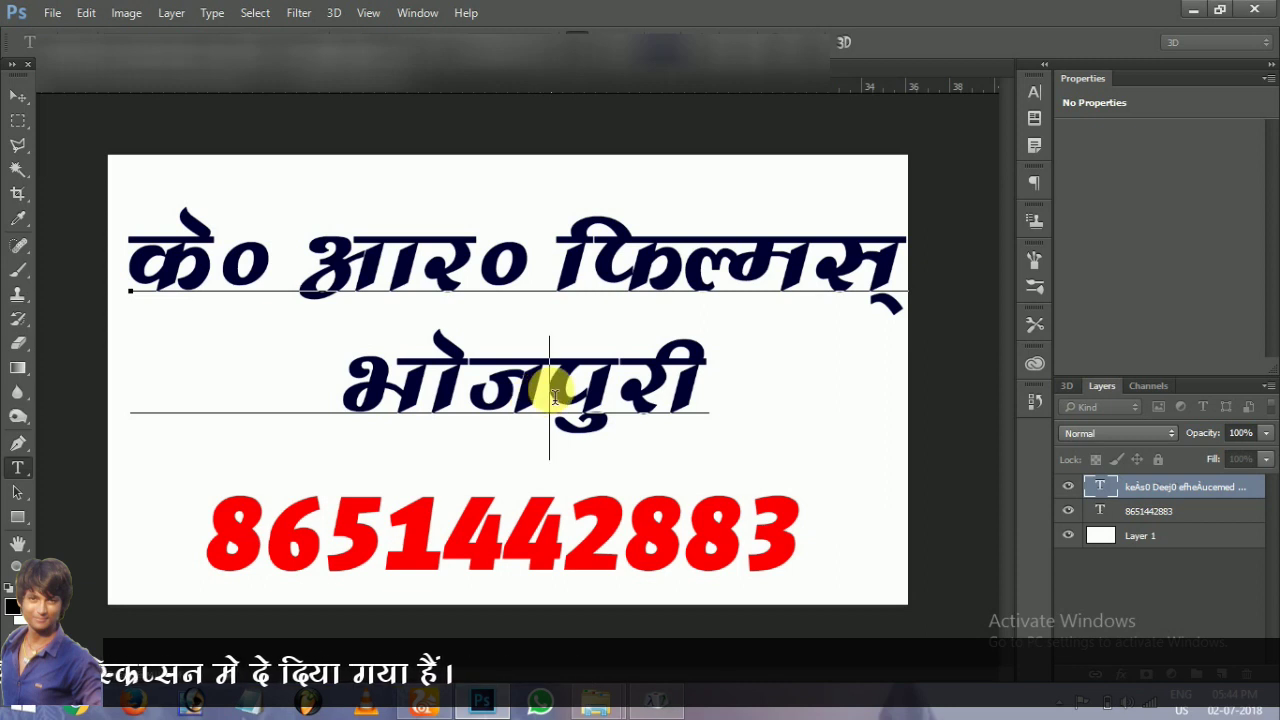
Switch the whole Hindi title to a heavy upright Devanagari font and nudge the title slightly upward
{"action": "key", "text": "ctrl+a"}
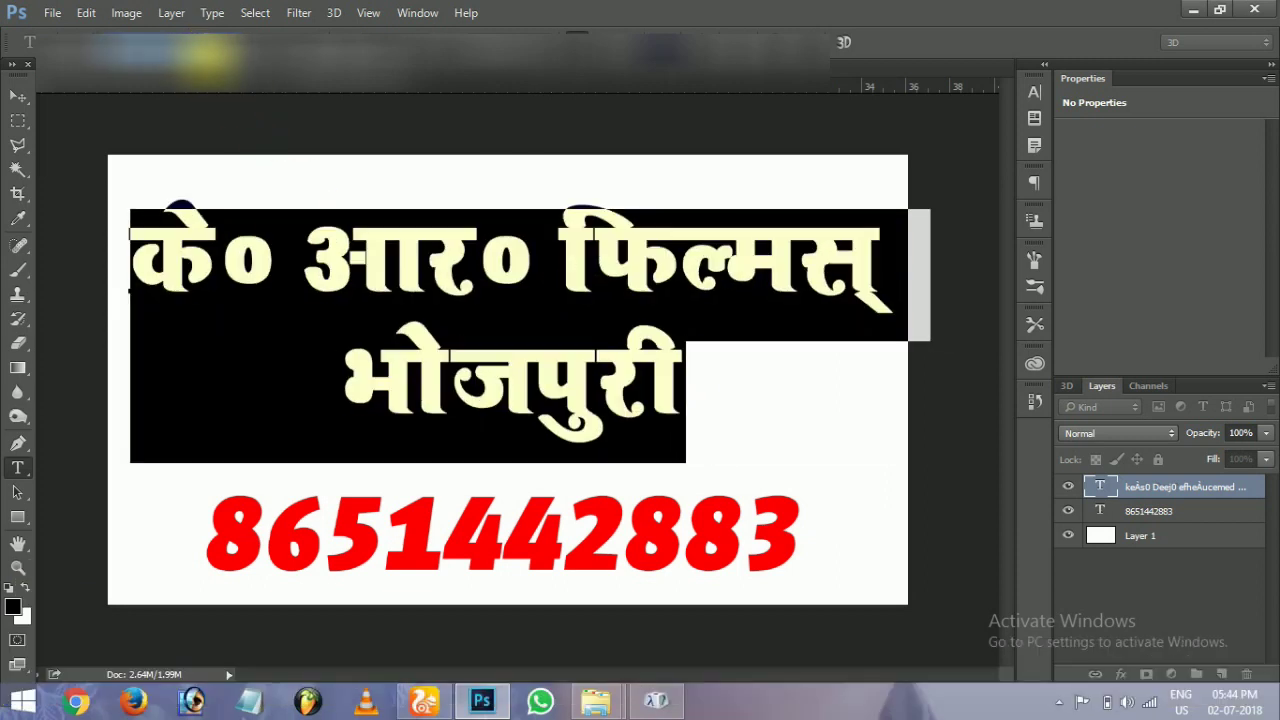
{"action": "left_click", "coordinate": [478, 285]}
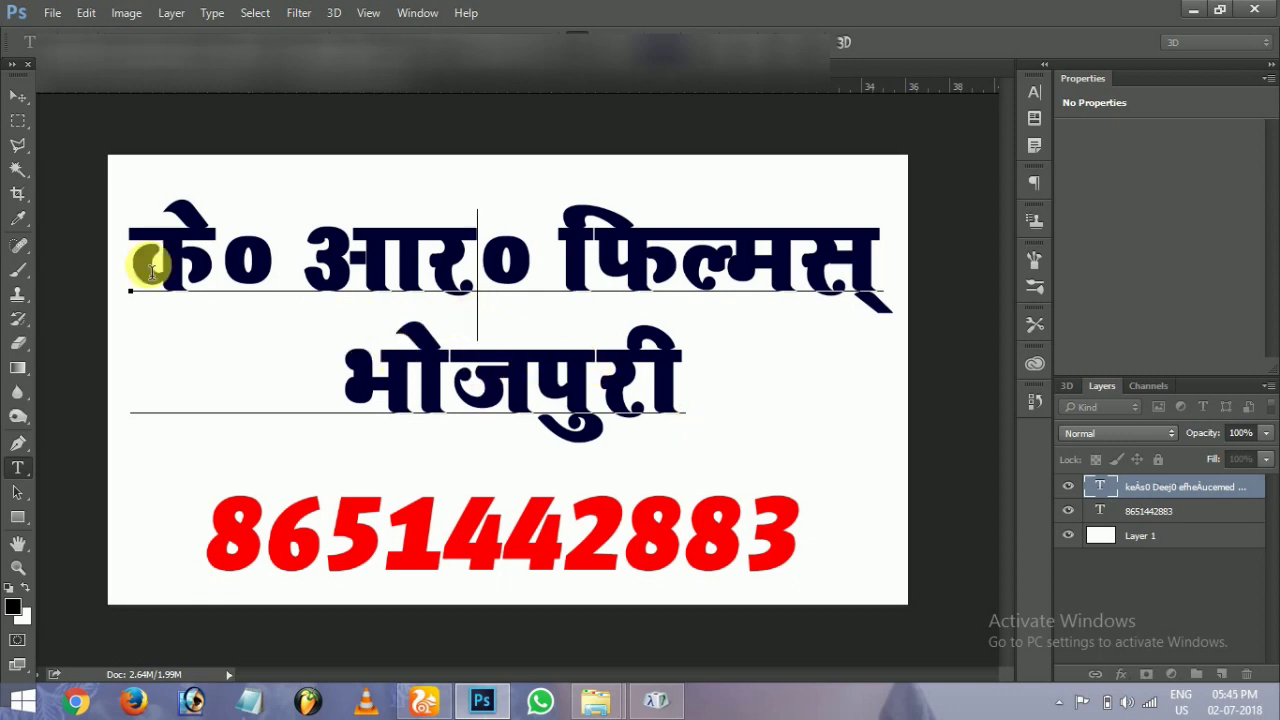
{"action": "left_click", "coordinate": [18, 96]}
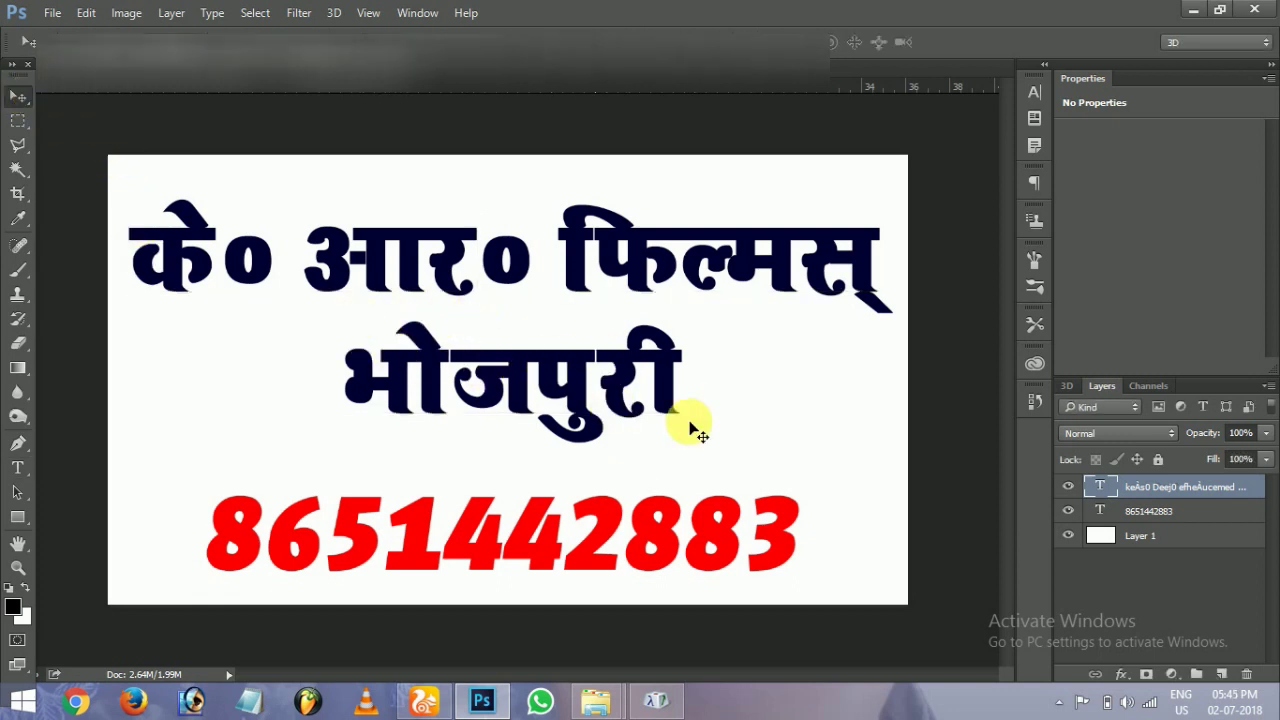
{"action": "mouse_move", "coordinate": [590, 372]}
{"action": "left_mouse_down"}
{"action": "mouse_move", "coordinate": [586, 348]}
{"action": "mouse_move", "coordinate": [589, 372]}
{"action": "mouse_move", "coordinate": [587, 360]}
{"action": "left_mouse_up"}
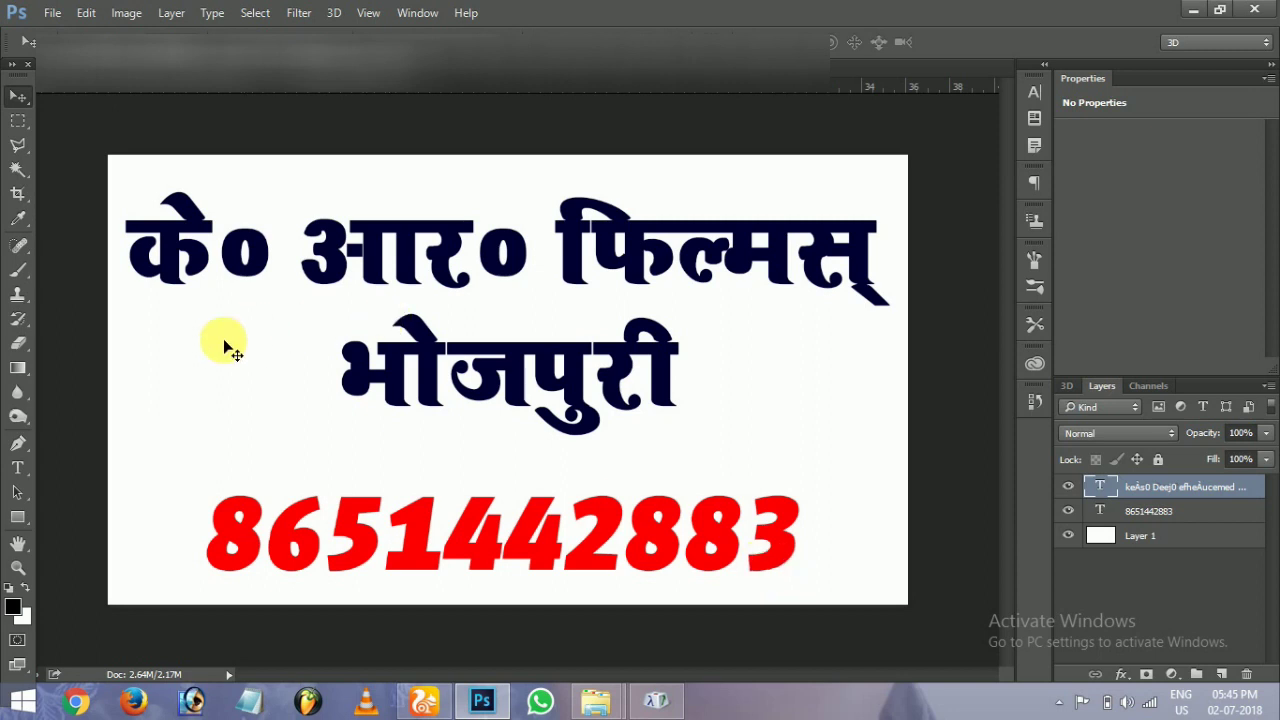
Step the whole Hindi title through the following fonts in the list to a thinner, rounded Devanagari font
{"action": "left_click", "coordinate": [20, 470]}
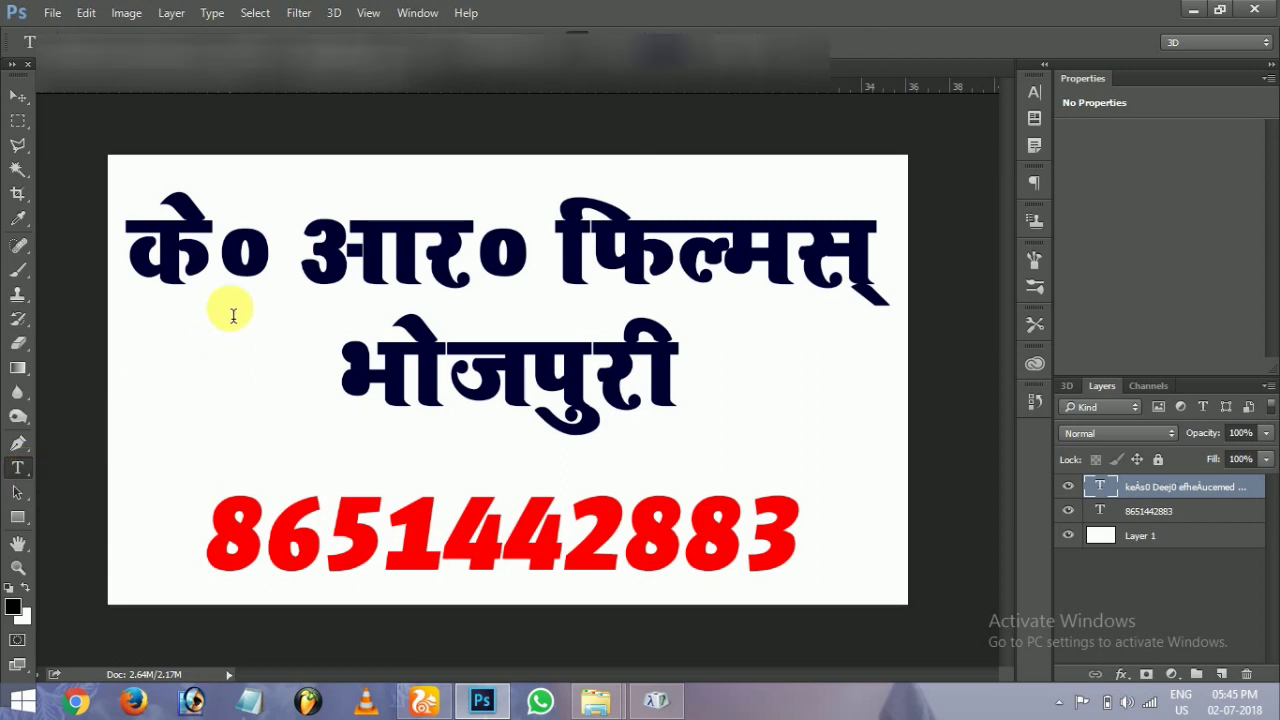
{"action": "left_click", "coordinate": [252, 240]}
{"action": "key", "text": "ctrl+a"}
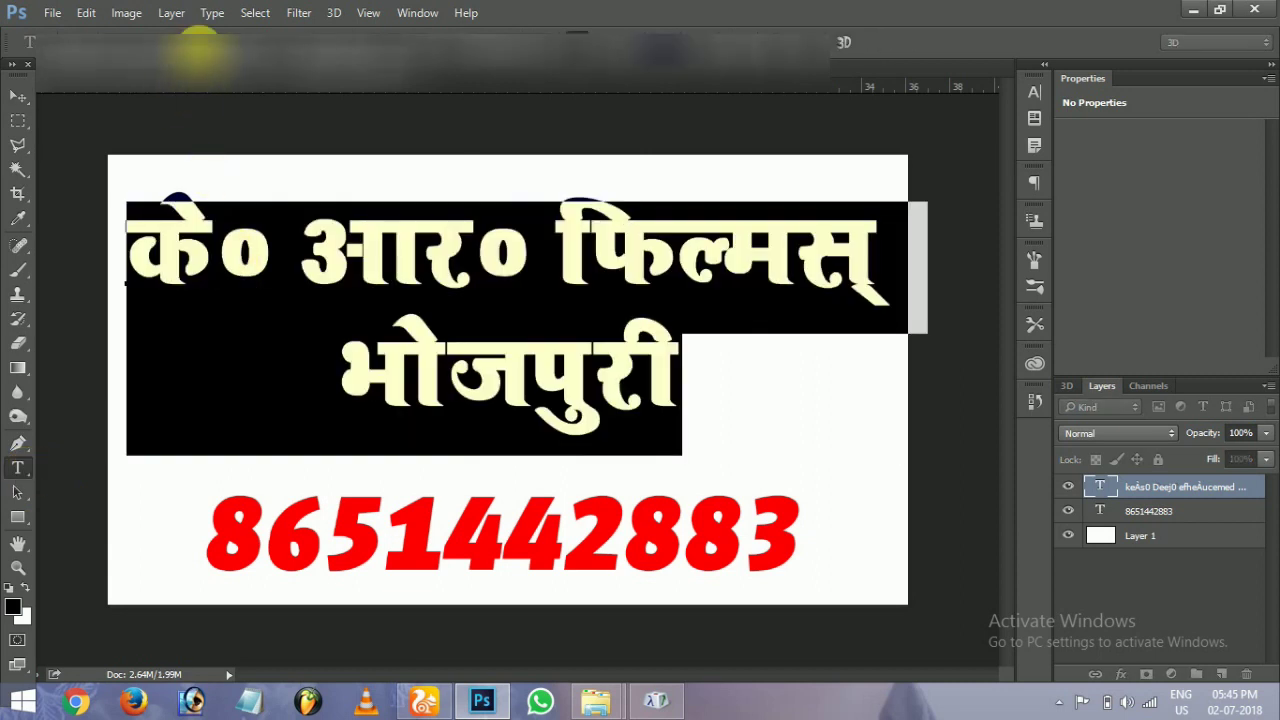
{"action": "key", "text": "Down"}
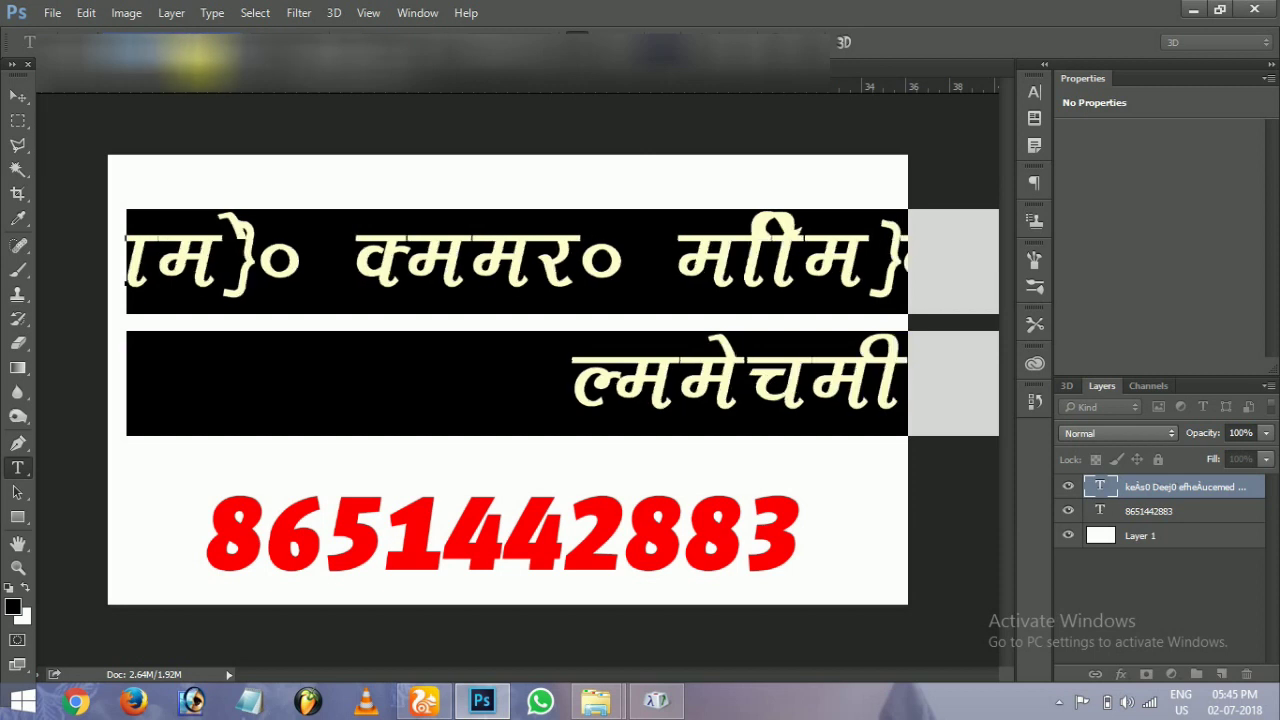
{"action": "key", "text": "Down"}
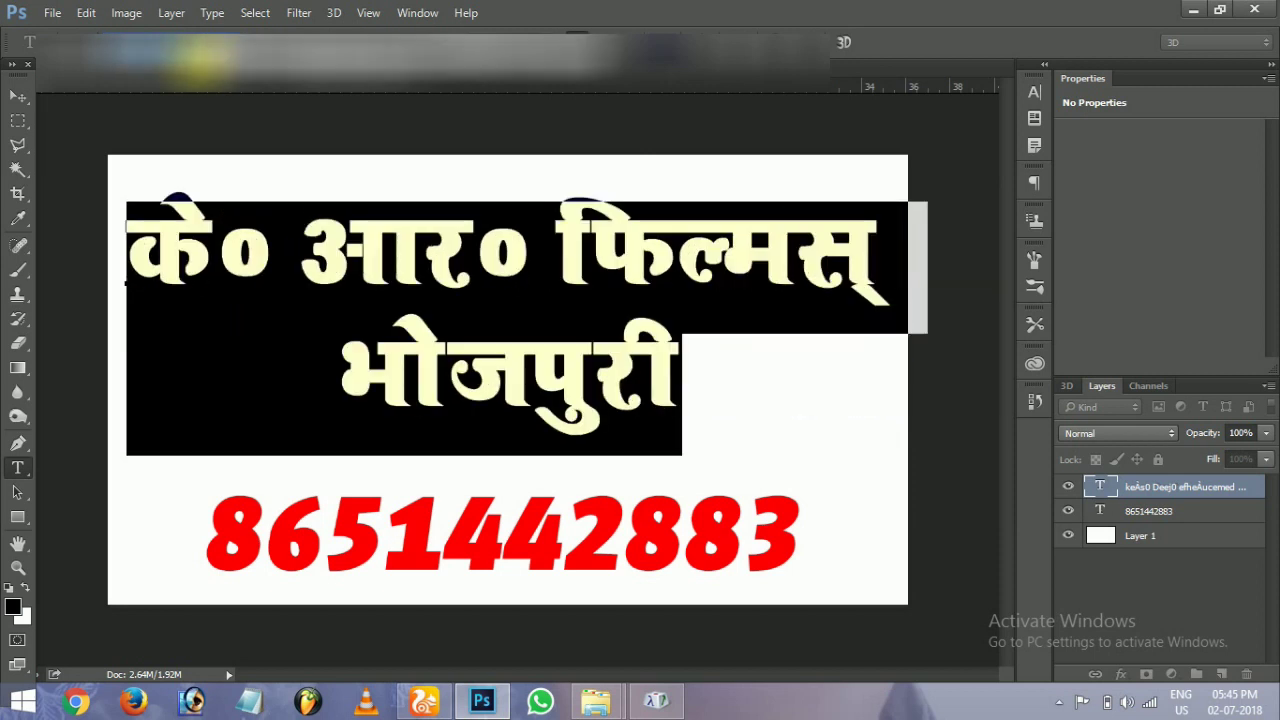
{"action": "key", "text": "Down"}
{"action": "key", "text": "Down"}
{"action": "key", "text": "Down"}
{"action": "key", "text": "Down"}
{"action": "key", "text": "Down"}
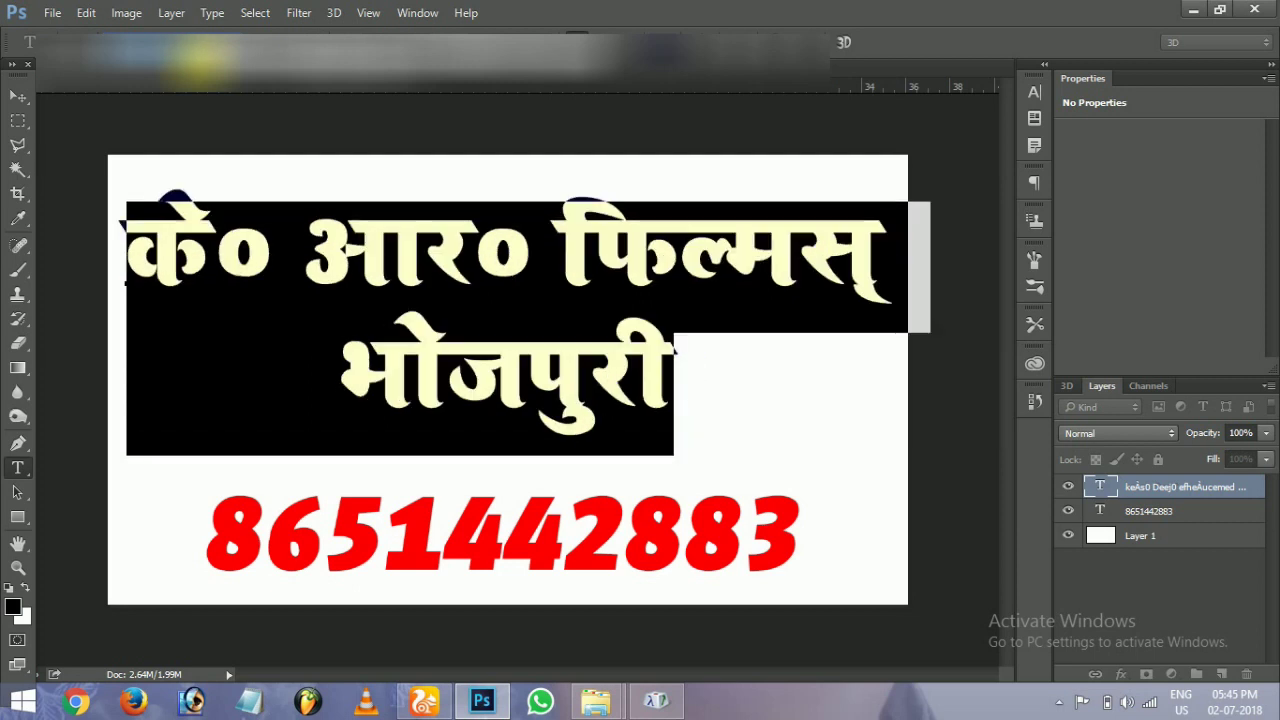
{"action": "key", "text": "Down"}
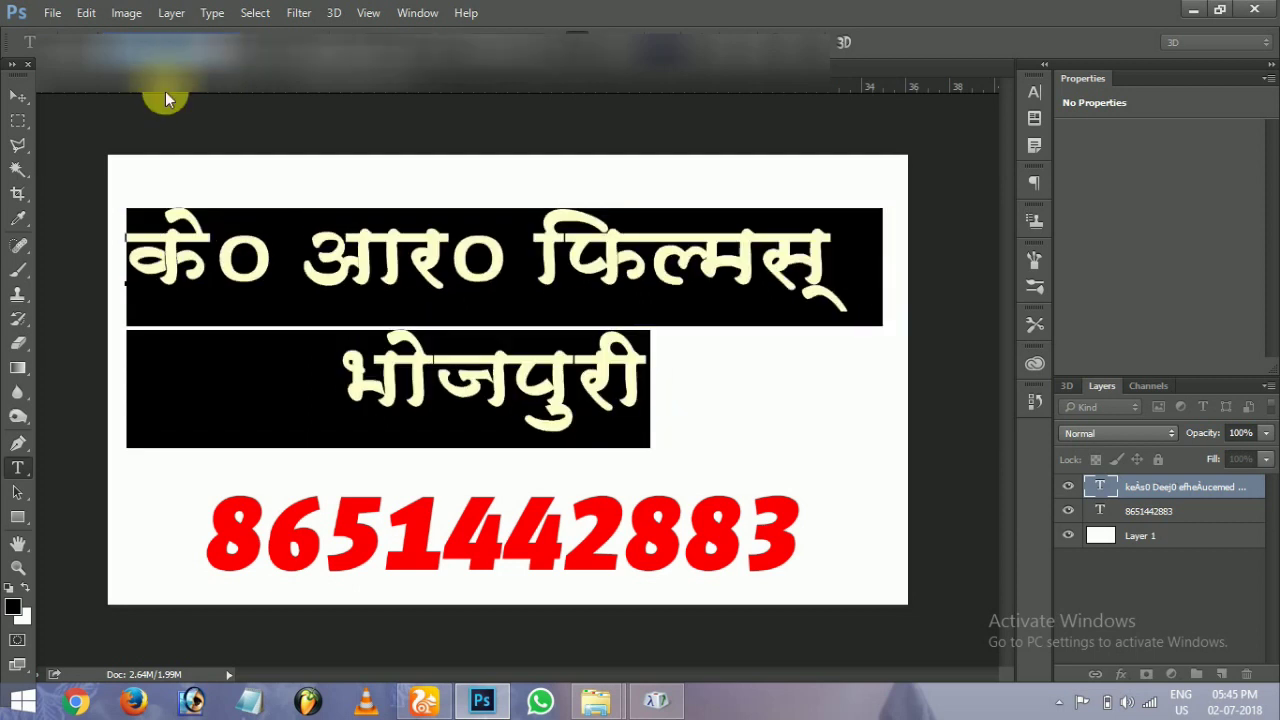
Reposition the Hindi title so it sits roughly centred above the red phone number
{"action": "left_click", "coordinate": [18, 97]}
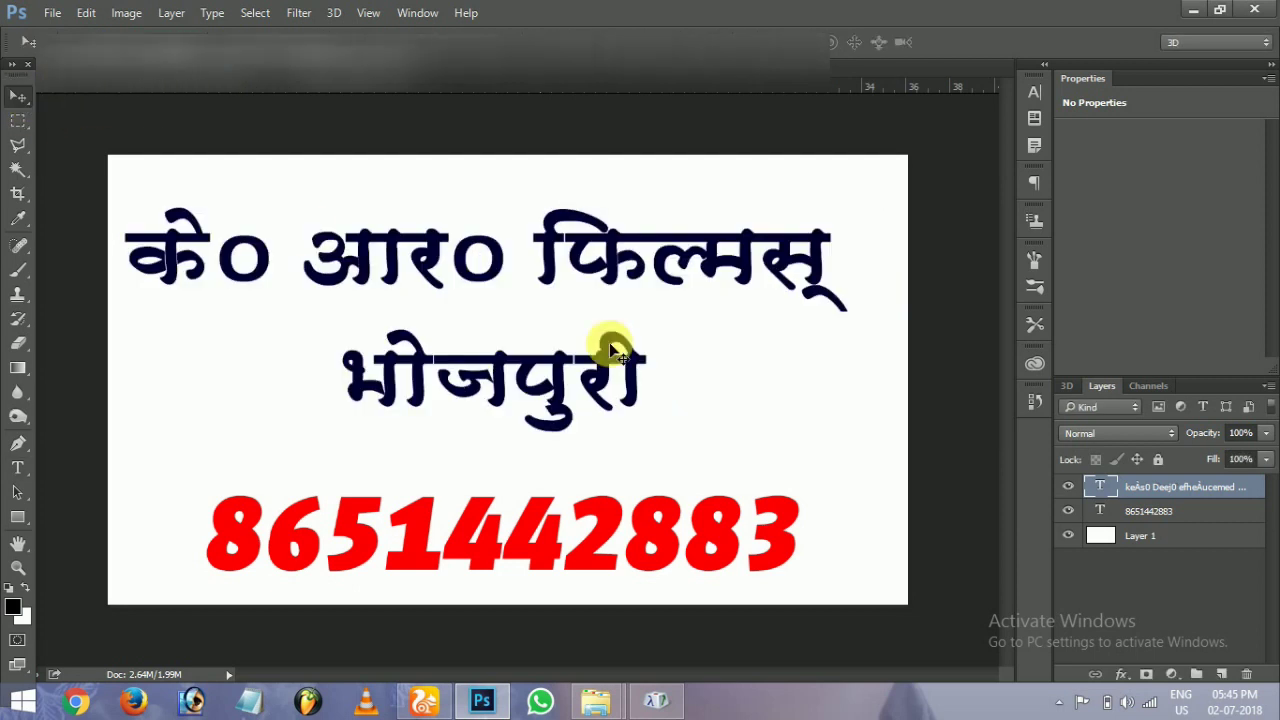
{"action": "left_click_drag", "start_coordinate": [497, 285], "coordinate": [517, 305]}
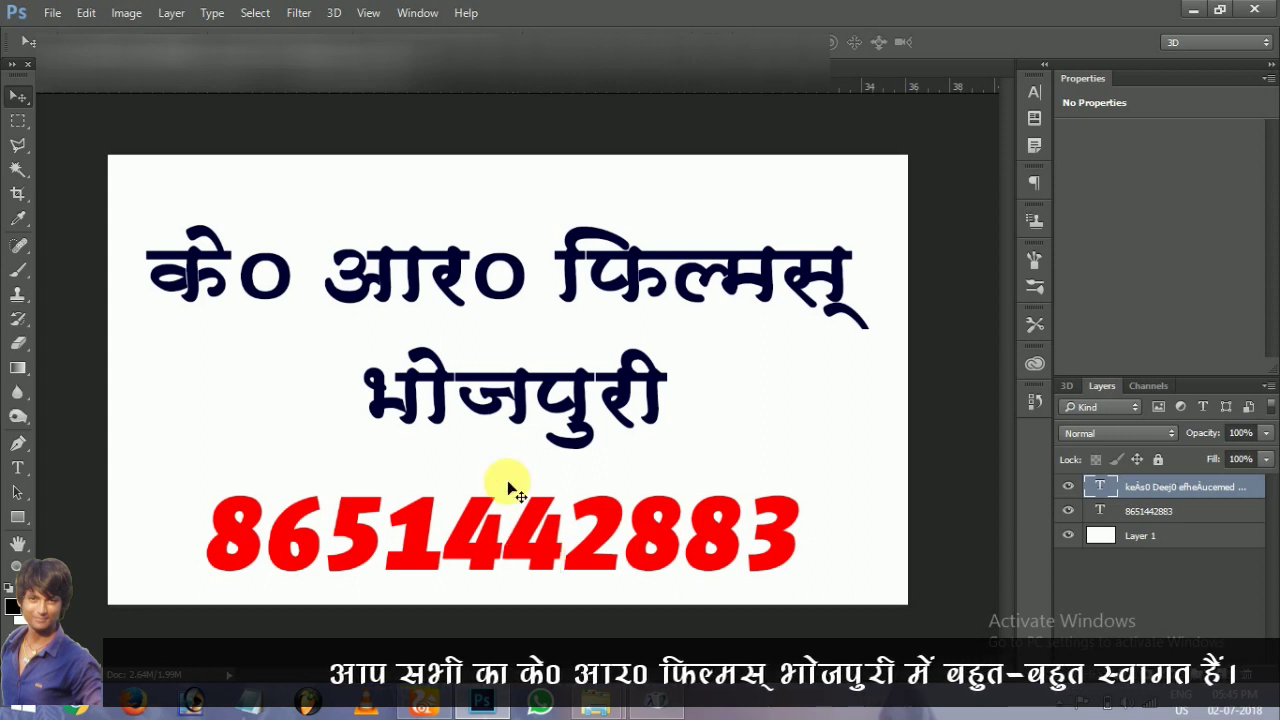
{"action": "mouse_move", "coordinate": [518, 403]}
{"action": "left_mouse_down"}
{"action": "mouse_move", "coordinate": [512, 415]}
{"action": "mouse_move", "coordinate": [528, 400]}
{"action": "left_mouse_up"}
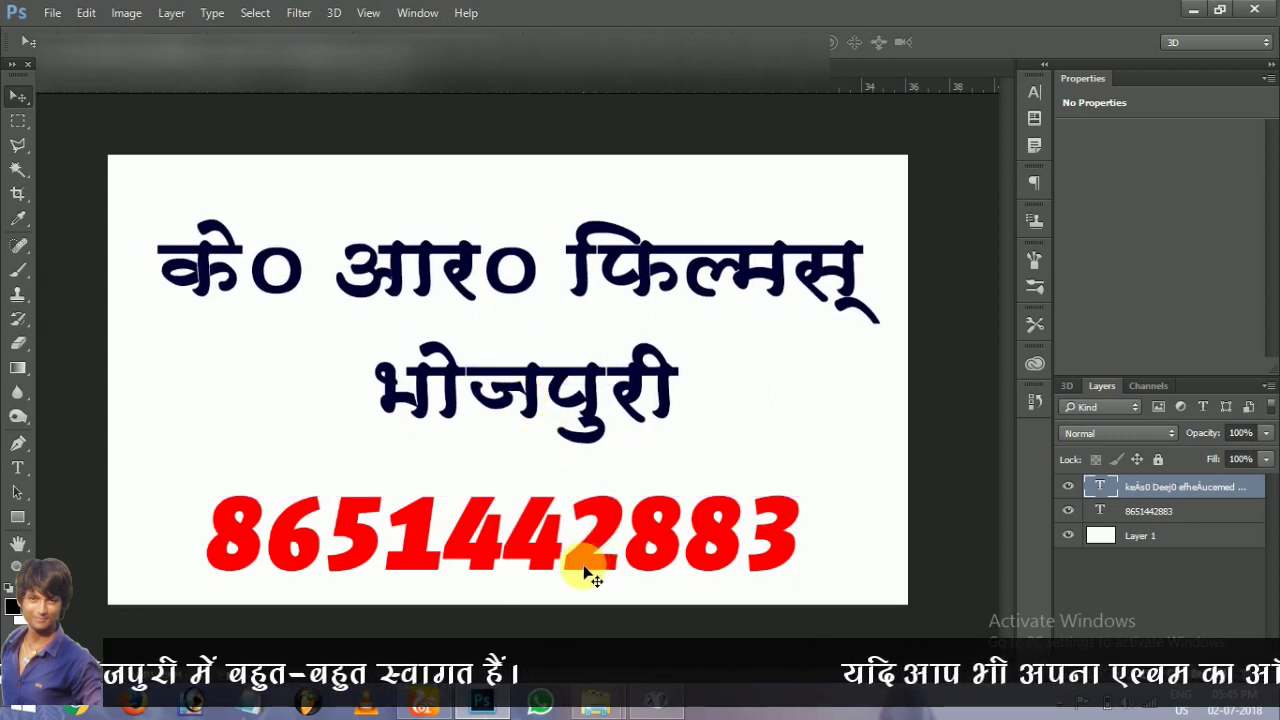
{"action": "mouse_move", "coordinate": [651, 417]}
{"action": "left_mouse_down"}
{"action": "mouse_move", "coordinate": [630, 422]}
{"action": "mouse_move", "coordinate": [631, 396]}
{"action": "mouse_move", "coordinate": [640, 401]}
{"action": "left_mouse_up"}
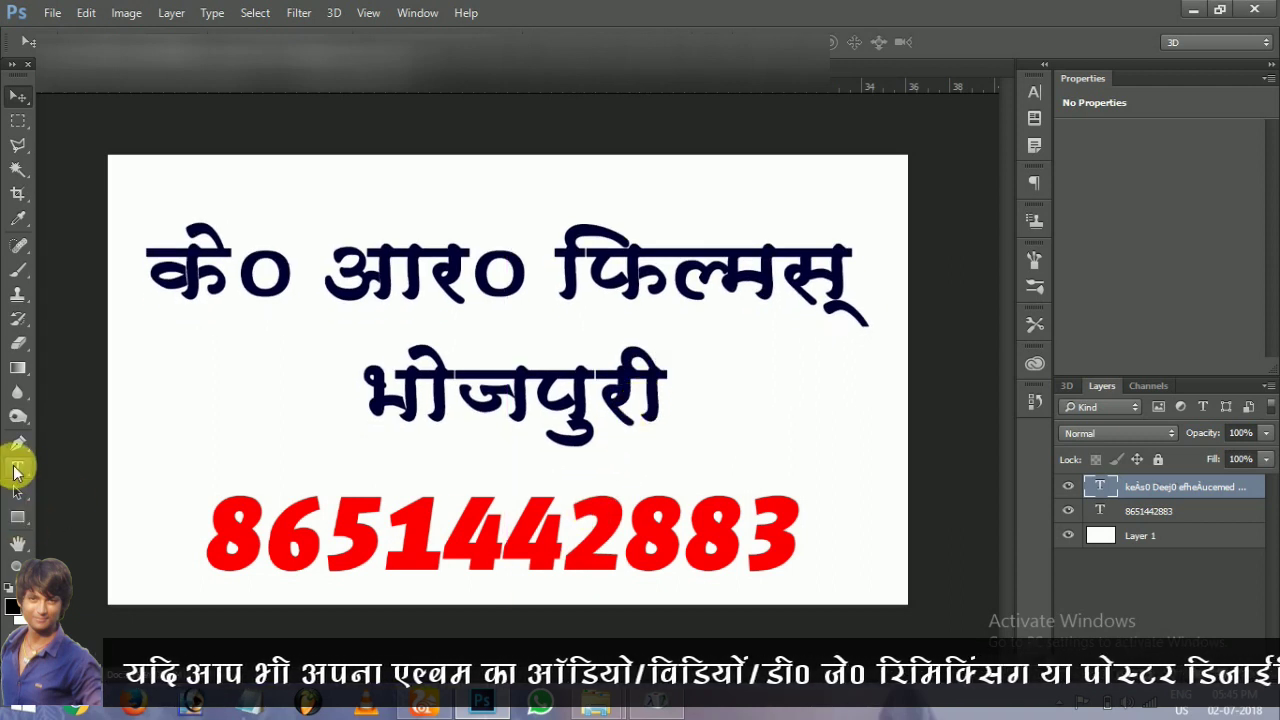
Select all of the Hindi title with the Horizontal Type Tool and step through fonts to a wider, angular Devanagari one
{"action": "right_click", "coordinate": [15, 470]}
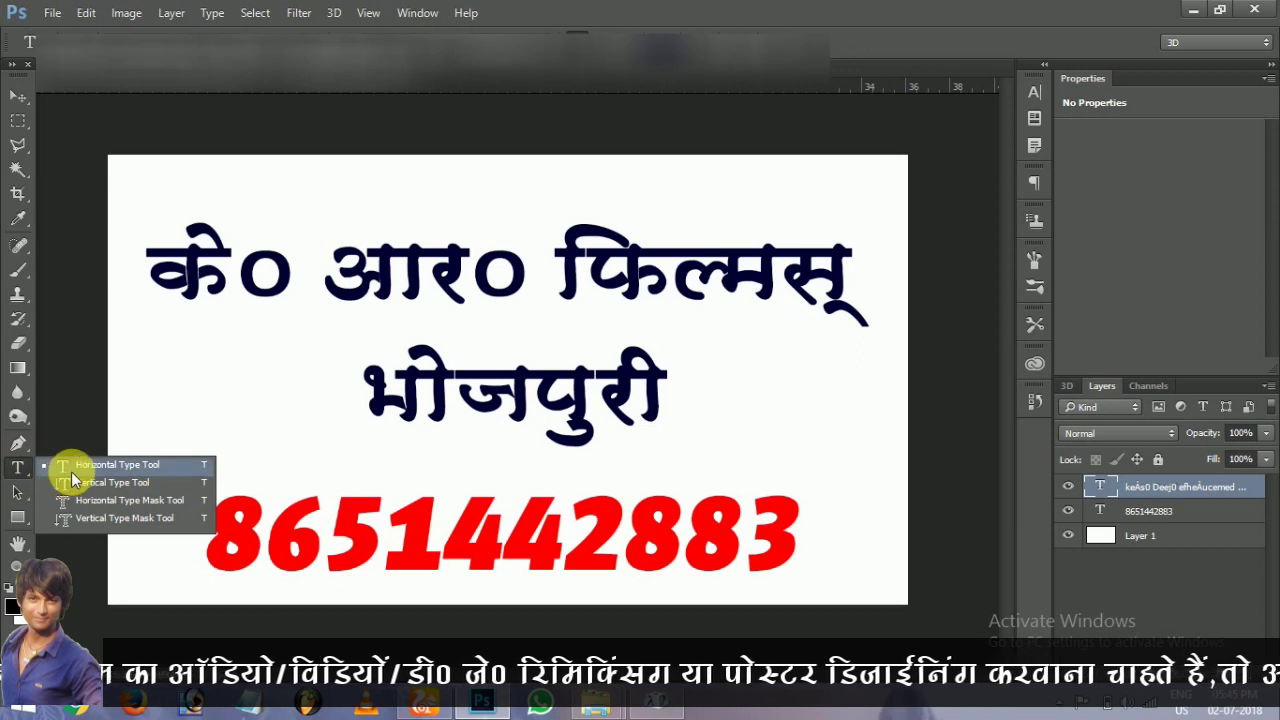
{"action": "left_click", "coordinate": [112, 462]}
{"action": "left_click", "coordinate": [301, 296]}
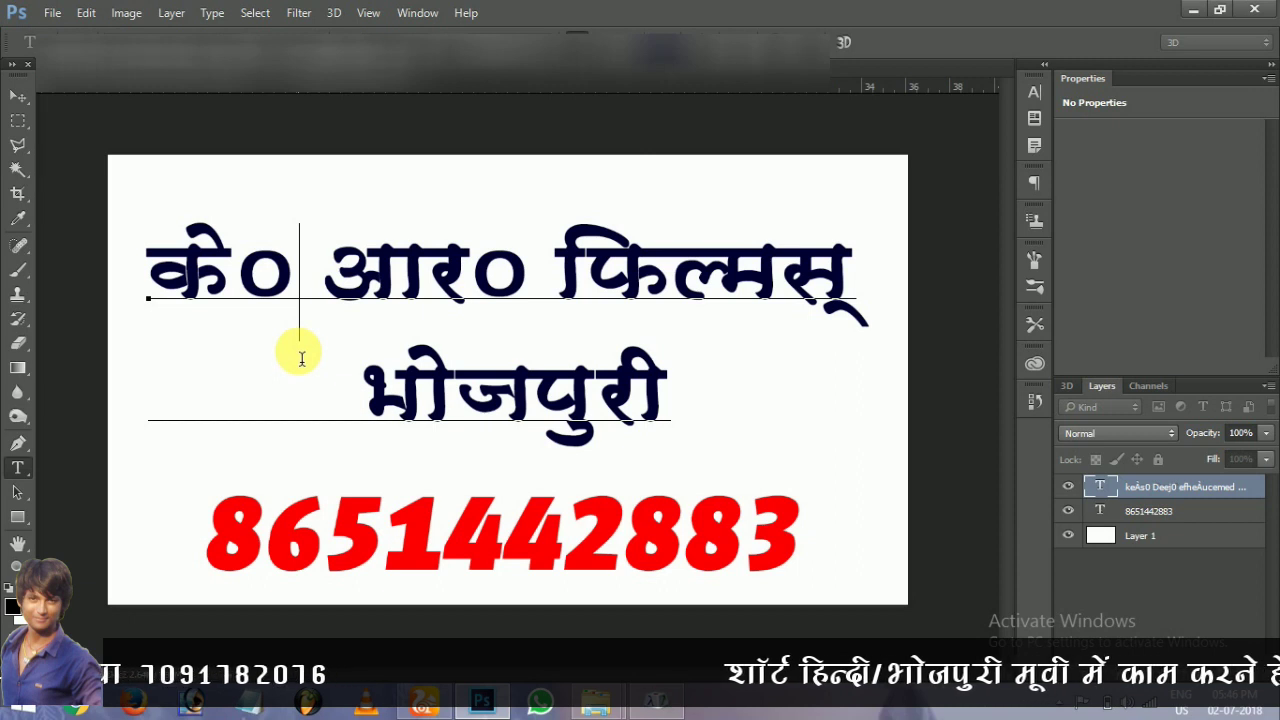
{"action": "key", "text": "ctrl+a"}
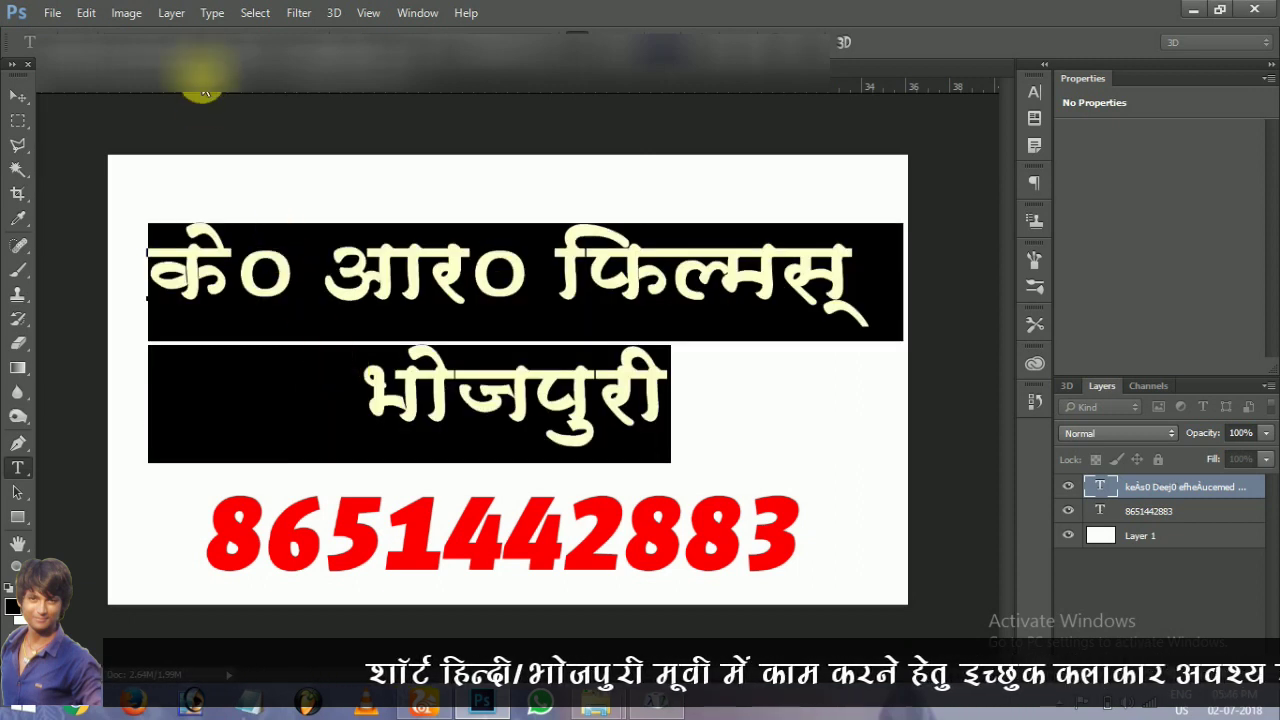
{"action": "key", "text": "Down"}
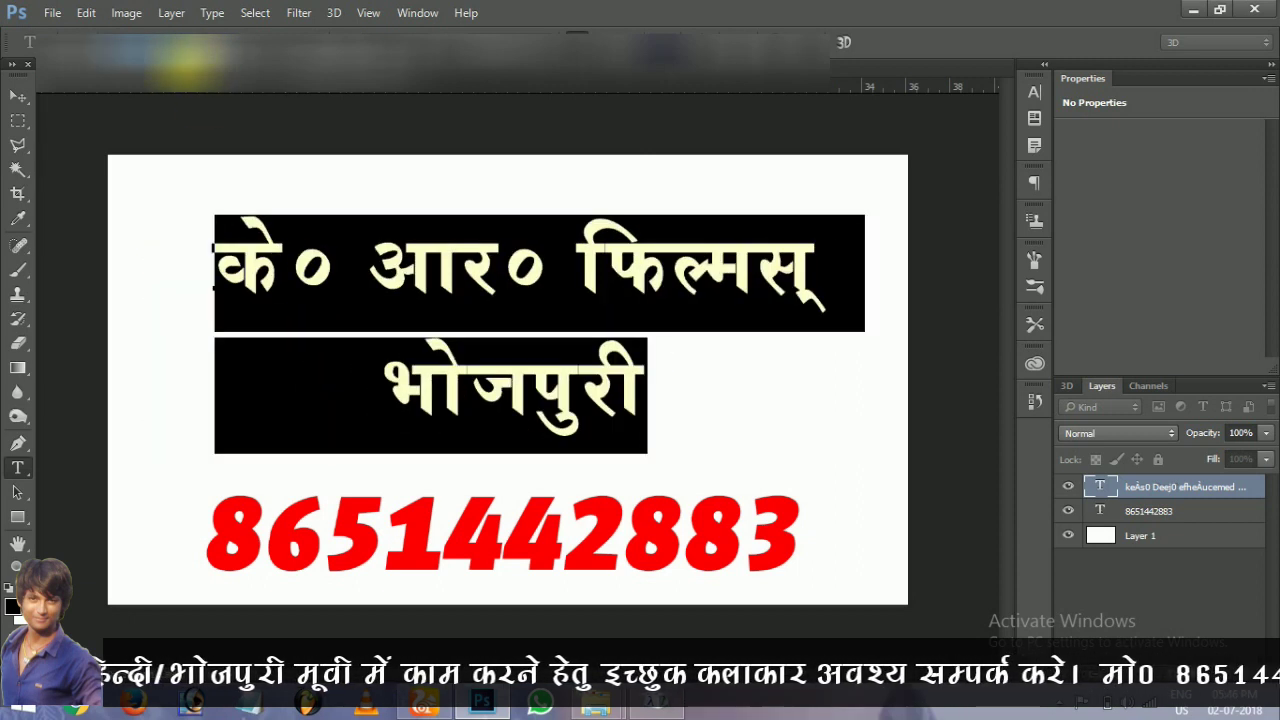
{"action": "key", "text": "Down"}
{"action": "key", "text": "Down"}
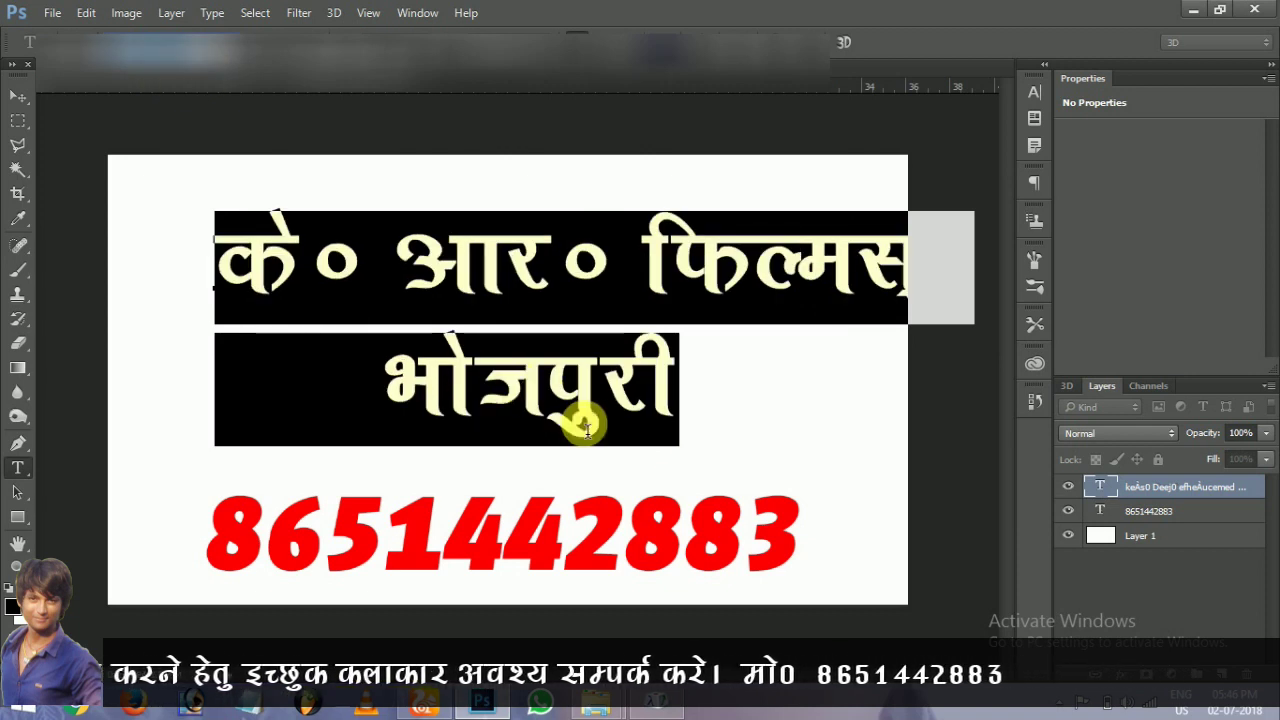
{"action": "left_click", "coordinate": [658, 428]}
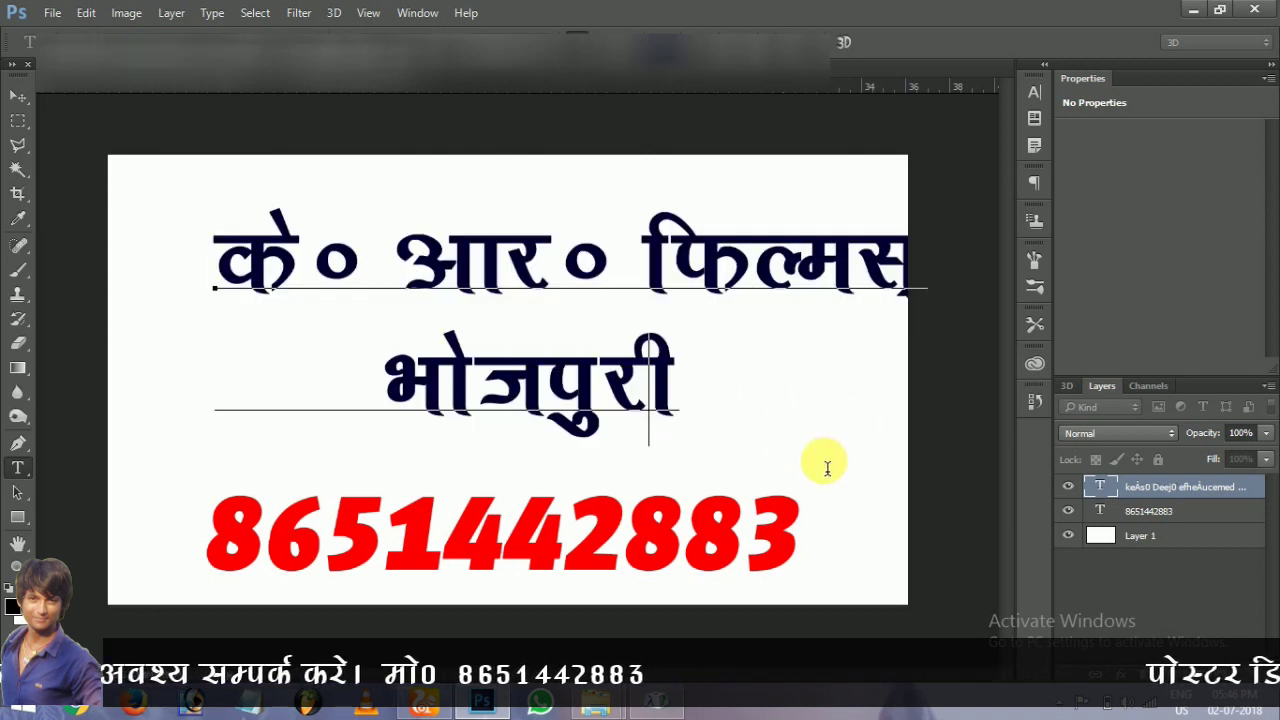
Shift the Hindi title left so its first line fits inside the canvas, and select all of its text
{"action": "key", "text": "Down"}
{"action": "key", "text": "Down"}
{"action": "key", "text": "Down"}
{"action": "key", "text": "Down"}
{"action": "key", "text": "Down"}
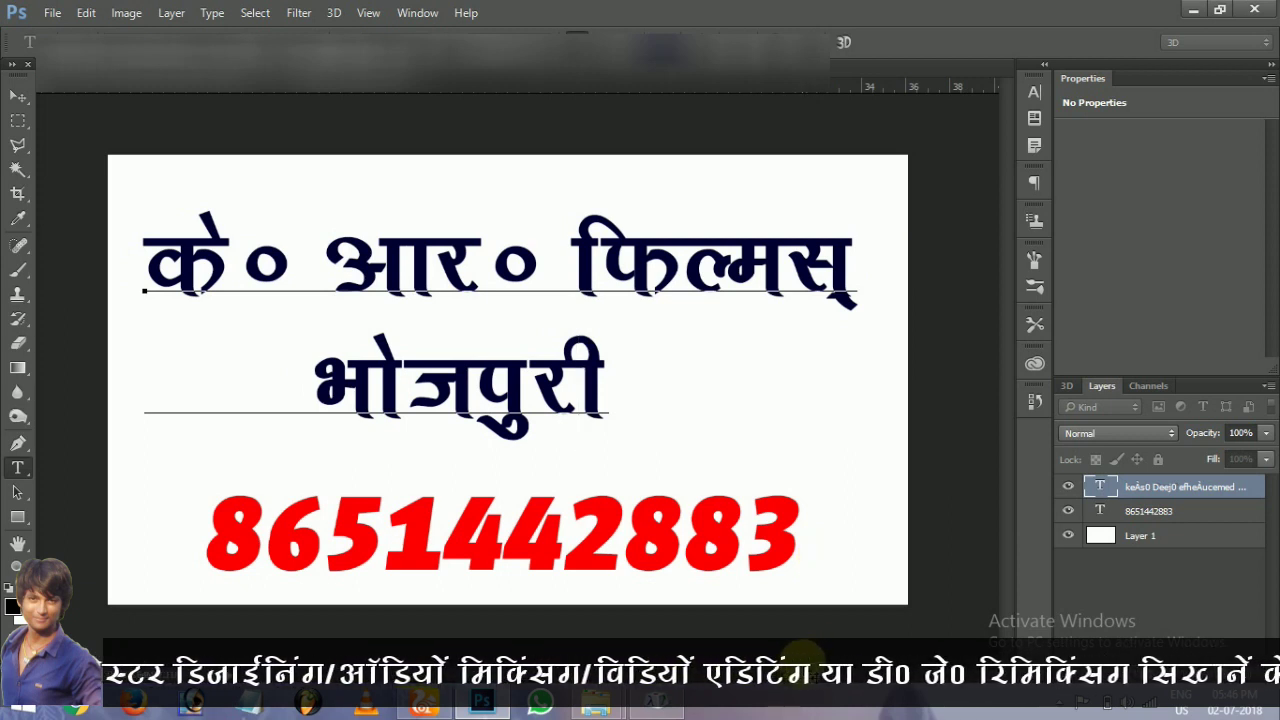
{"action": "key", "text": "ctrl"}
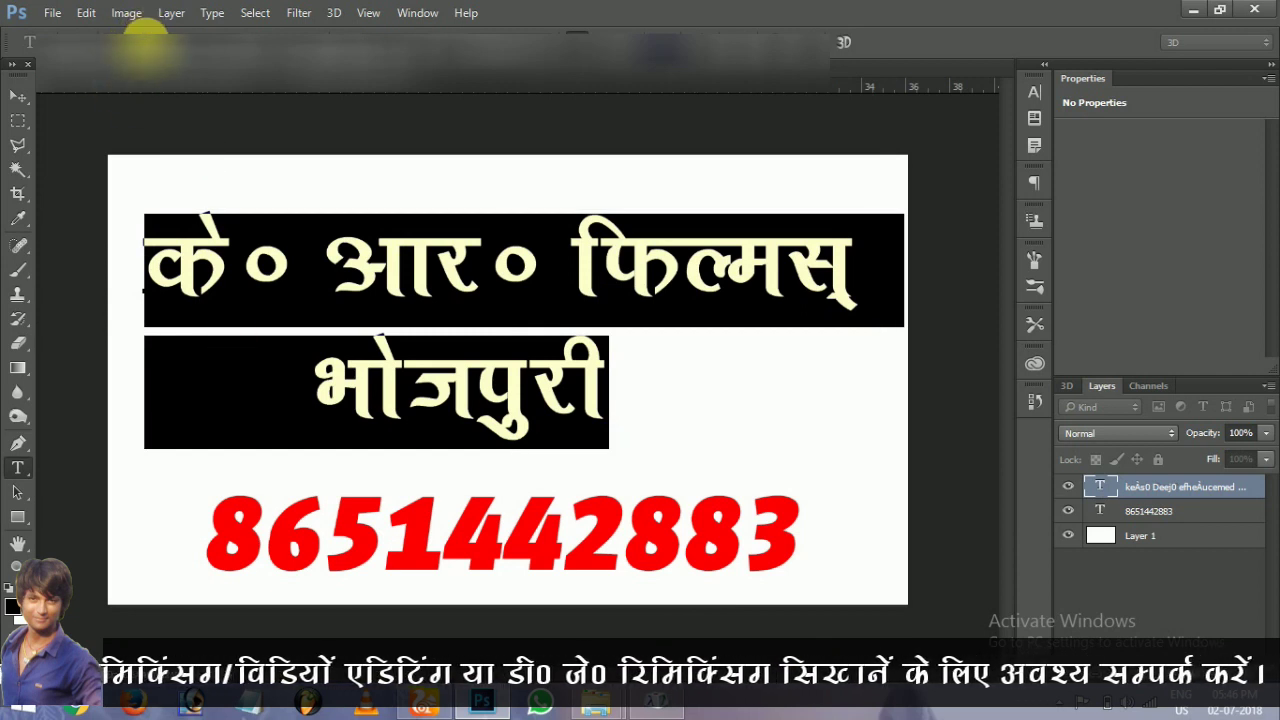
Change the selected Hindi title to the next heavy, blocky Devanagari font and shift it slightly left to fit the canvas
{"action": "scroll", "coordinate": [152, 55], "scroll_direction": "down", "scroll_amount": 1}
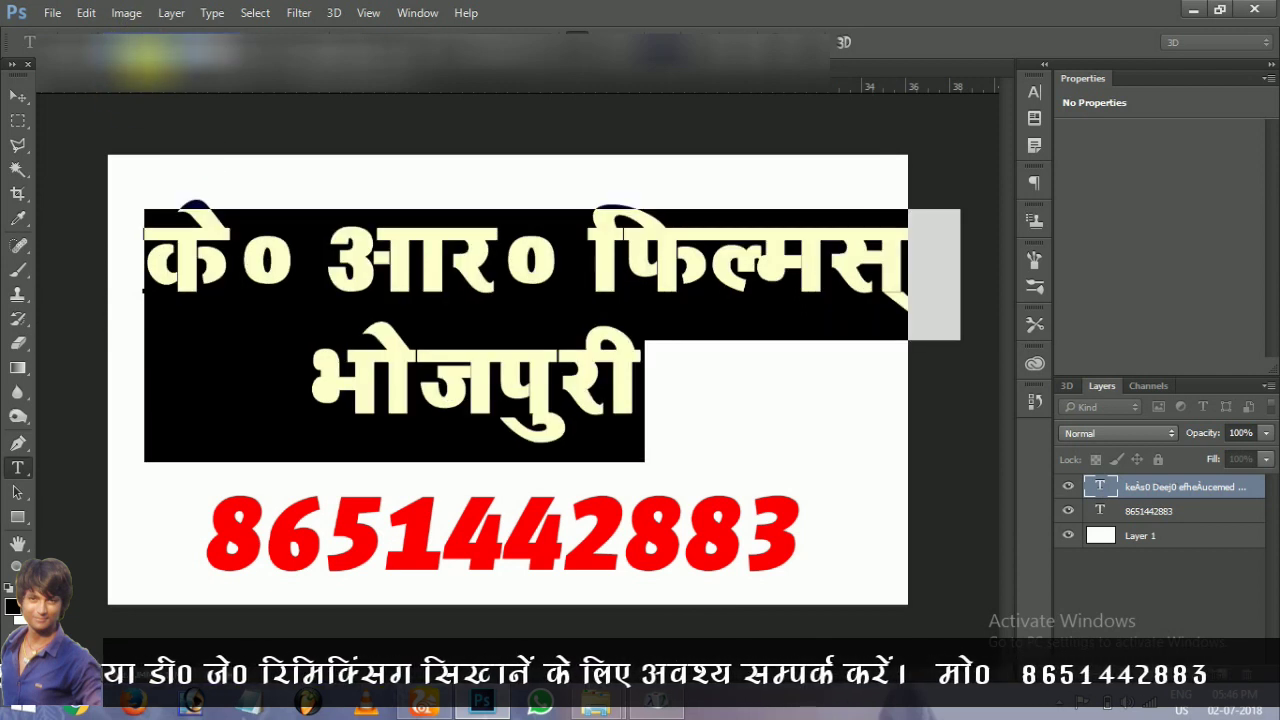
{"action": "left_click", "coordinate": [650, 412]}
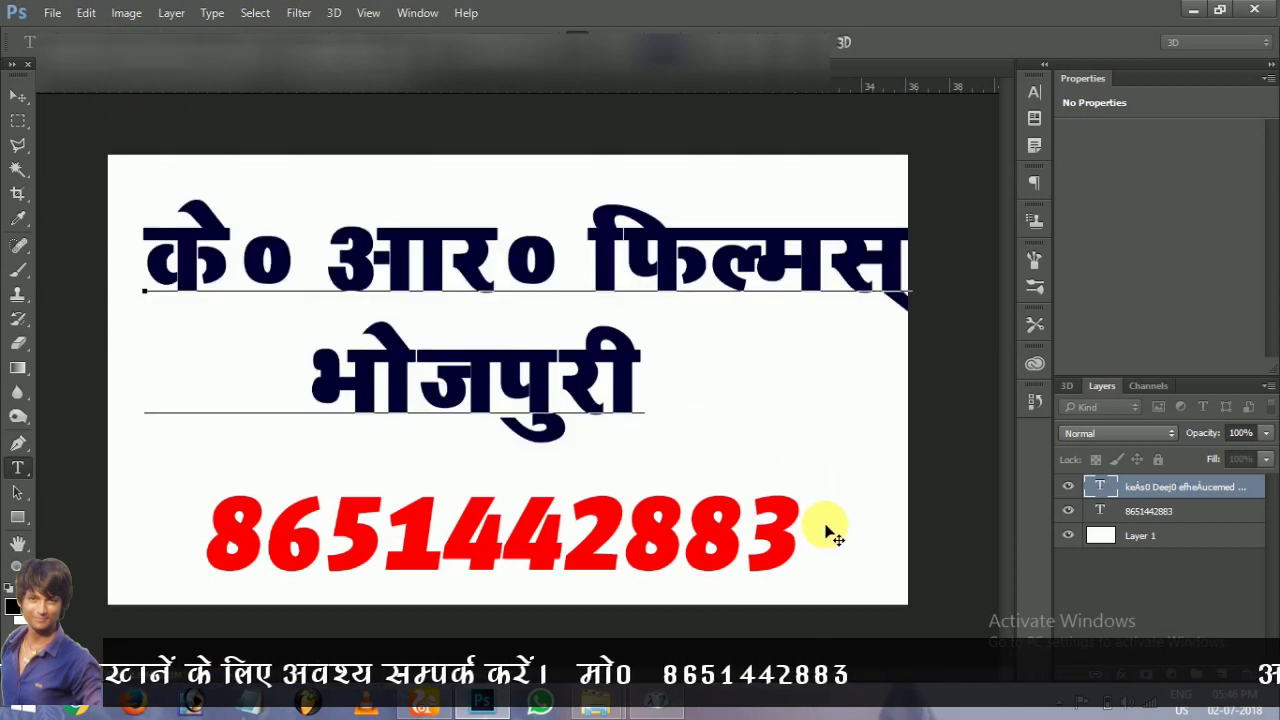
{"action": "key", "text": "ctrl+shift+Left"}
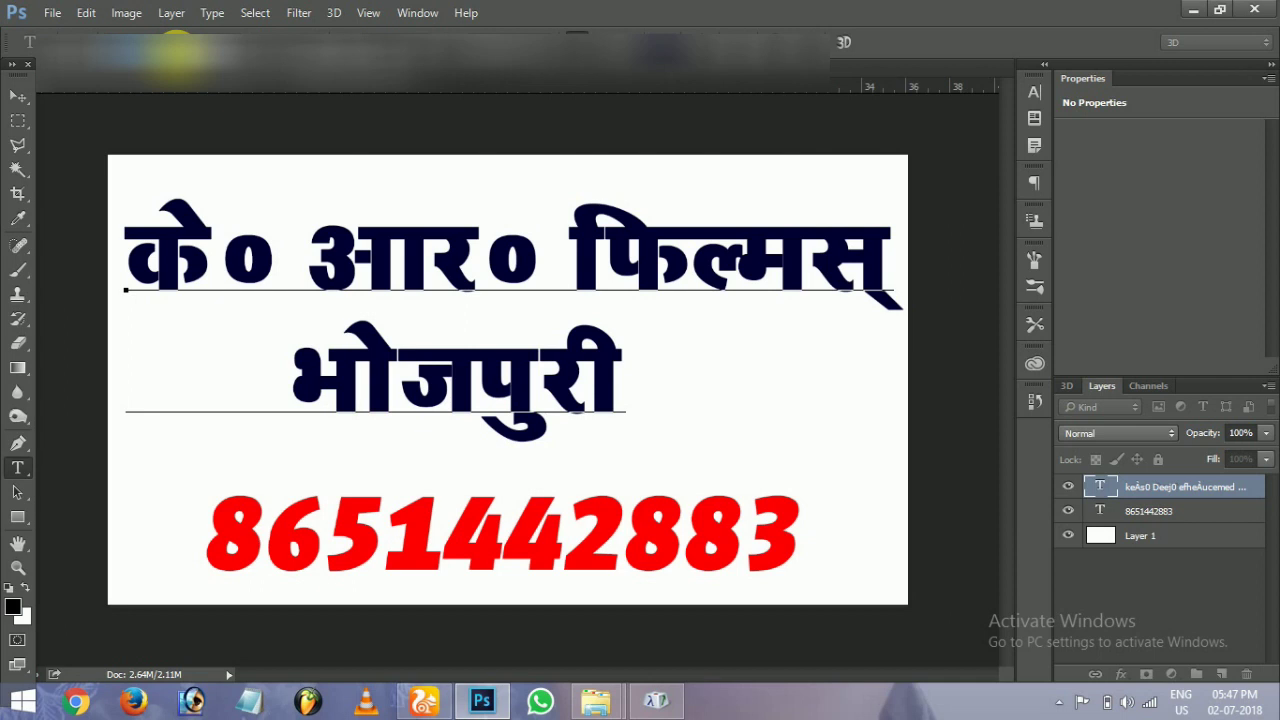
Select all of the Hindi title and step through the font list to a slanted, angular Devanagari font
{"action": "left_click", "coordinate": [277, 251]}
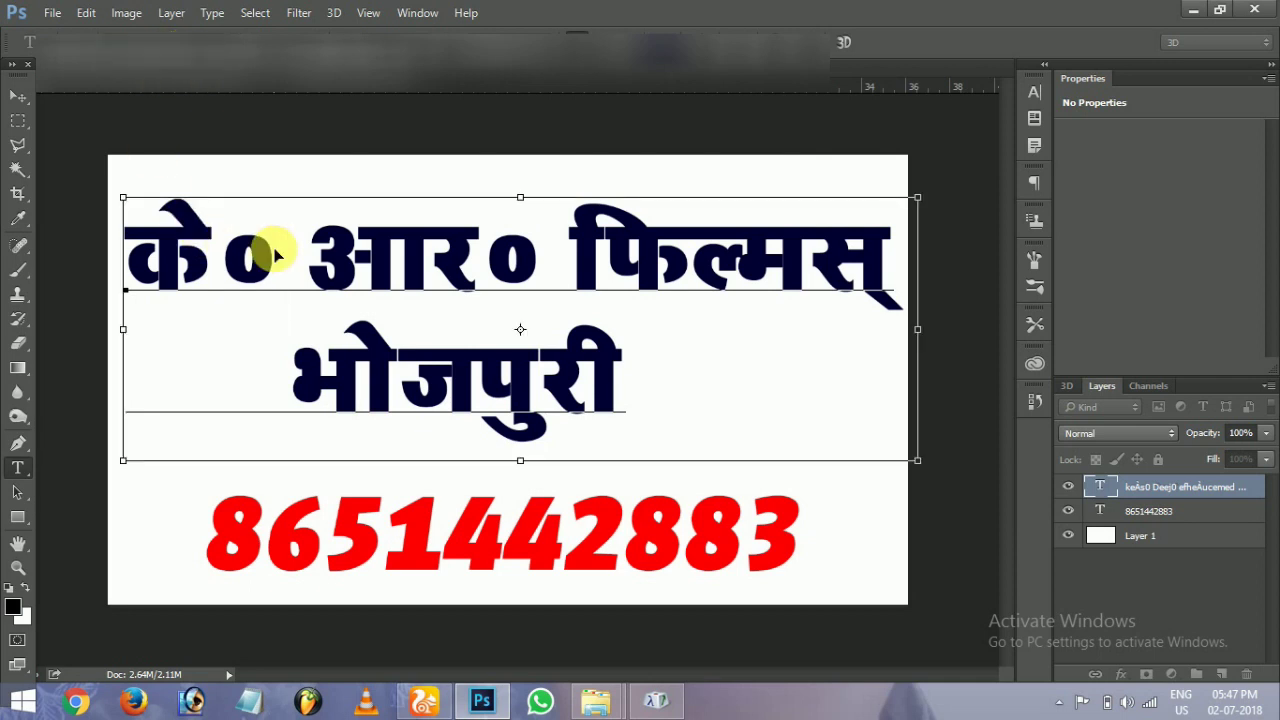
{"action": "key", "text": "ctrl+a"}
{"action": "scroll", "coordinate": [160, 40], "scroll_direction": "down", "scroll_amount": 2}
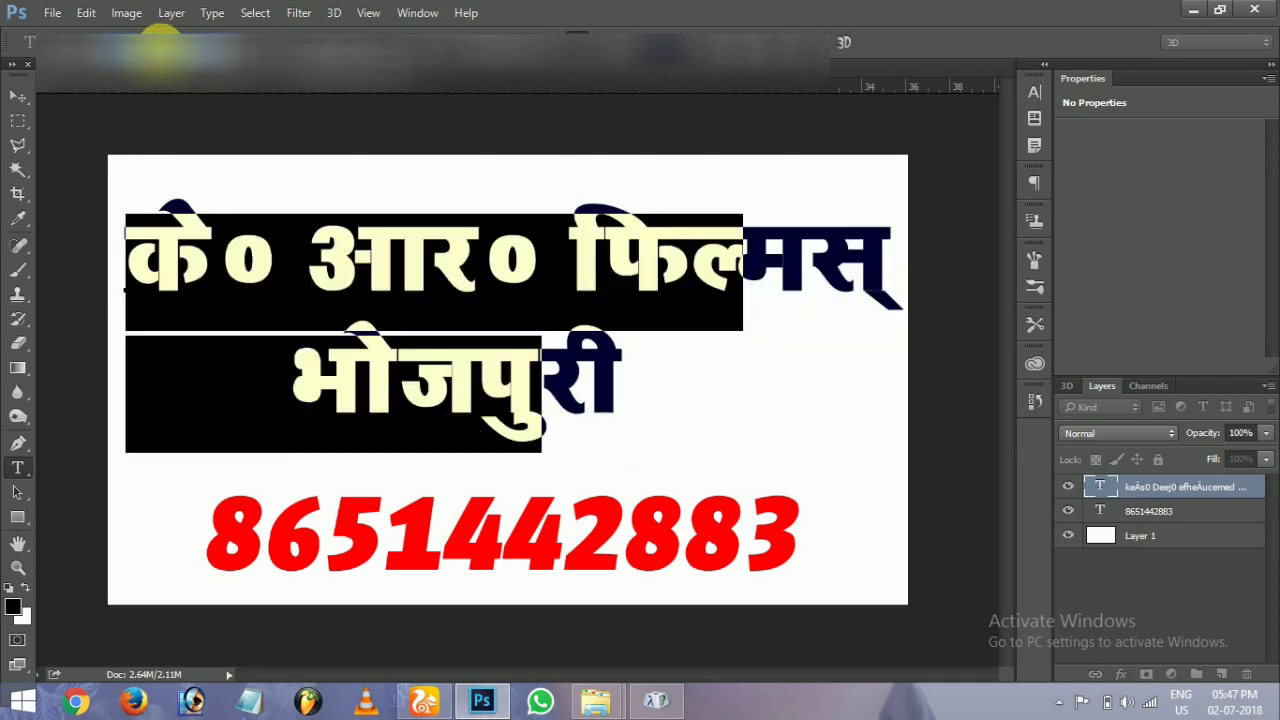
{"action": "scroll", "coordinate": [160, 45], "scroll_direction": "down", "scroll_amount": 1}
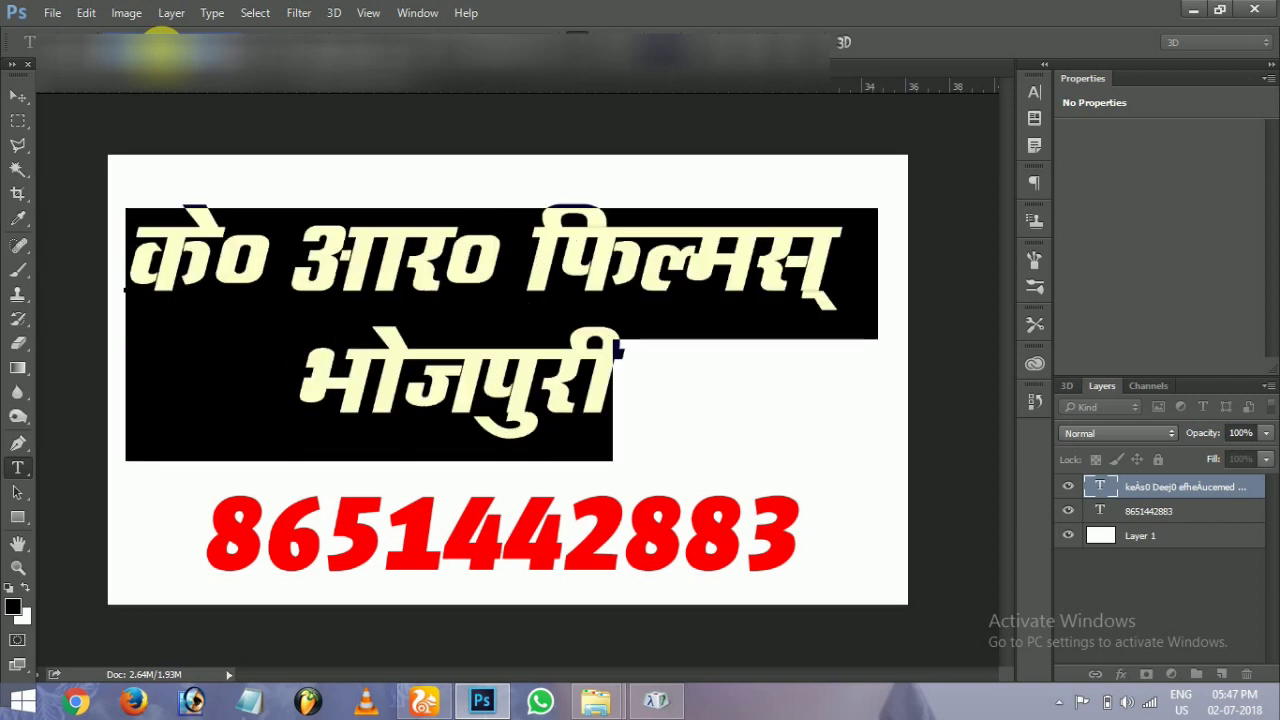
{"action": "left_click", "coordinate": [707, 418]}
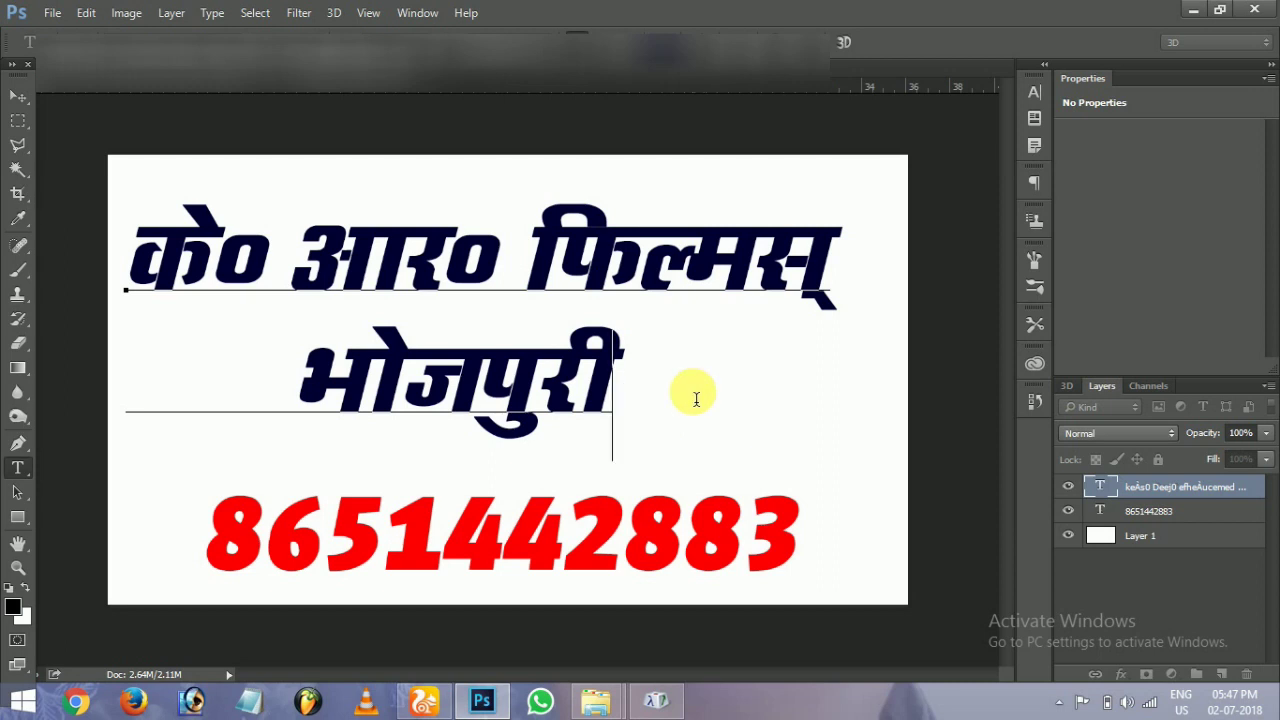
Select the whole Hindi title and step through the following fonts to a bold Devanagari one with flared, pointed stroke ends
{"action": "key", "text": "ctrl+a"}
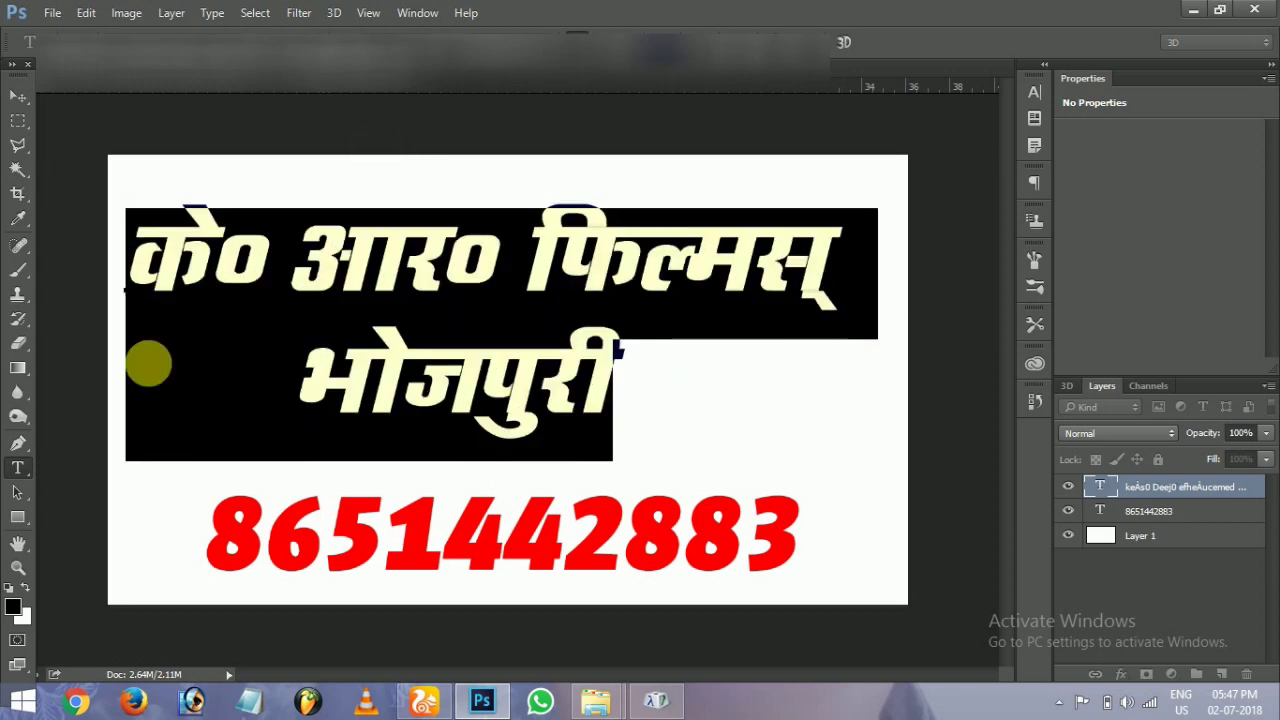
{"action": "scroll", "coordinate": [150, 42], "scroll_direction": "down", "scroll_amount": 4}
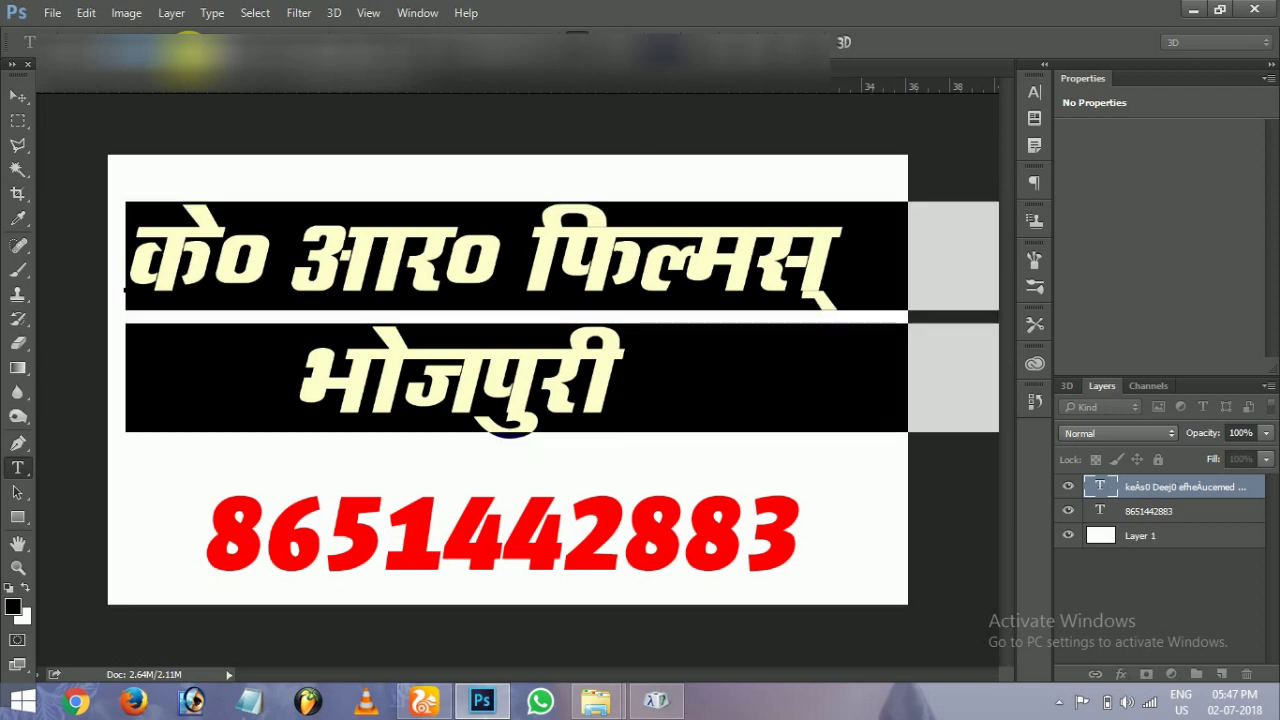
{"action": "scroll", "coordinate": [150, 42], "scroll_direction": "down", "scroll_amount": 2}
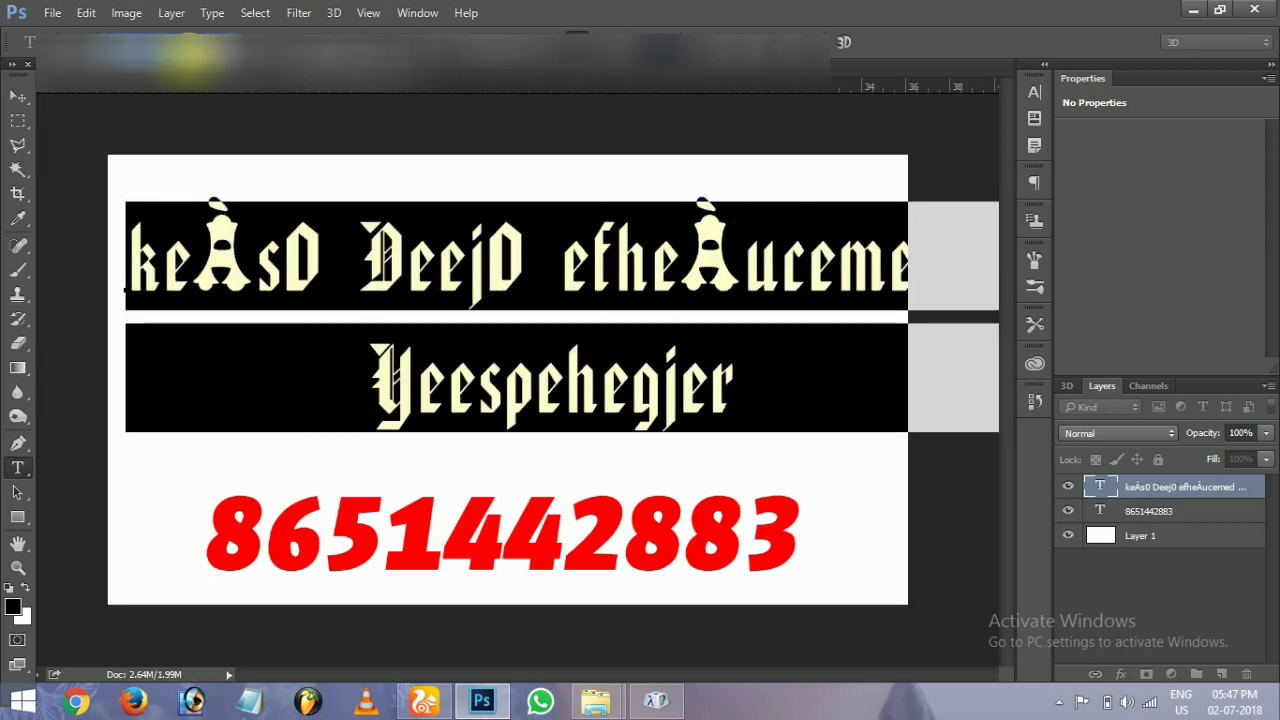
{"action": "scroll", "coordinate": [150, 42], "scroll_direction": "down", "scroll_amount": 1}
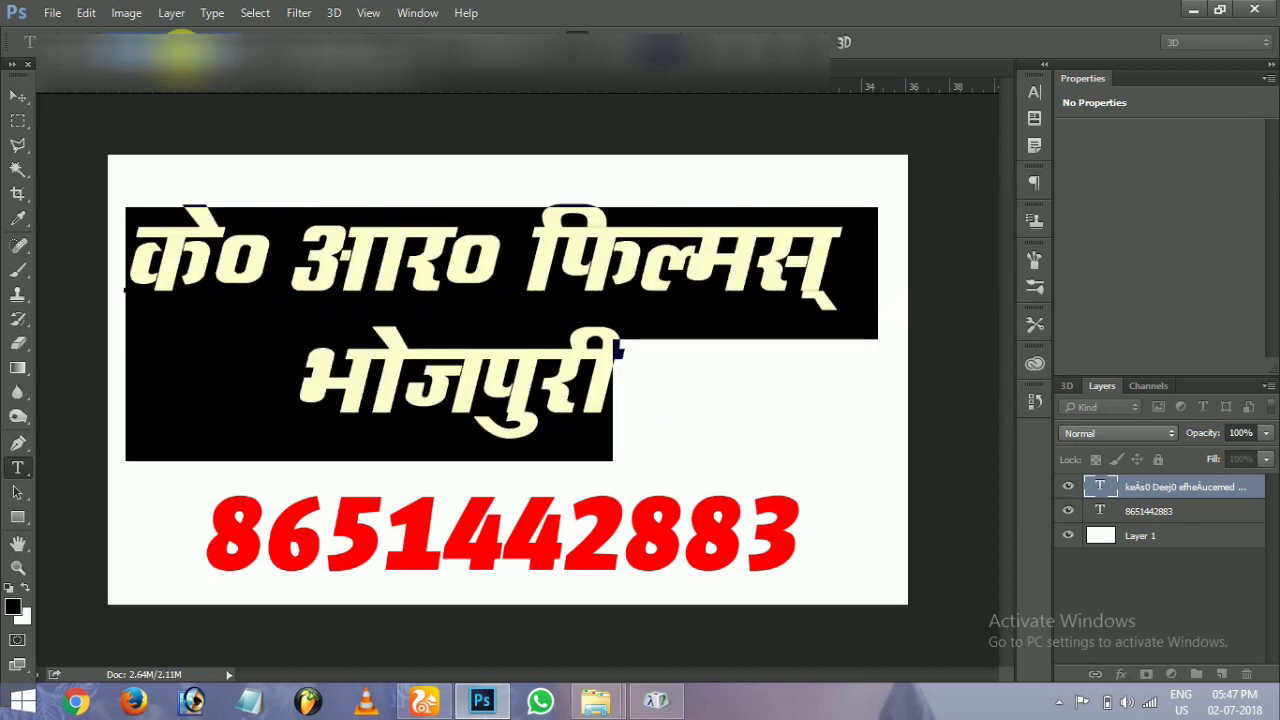
{"action": "scroll", "coordinate": [150, 42], "scroll_direction": "down", "scroll_amount": 4}
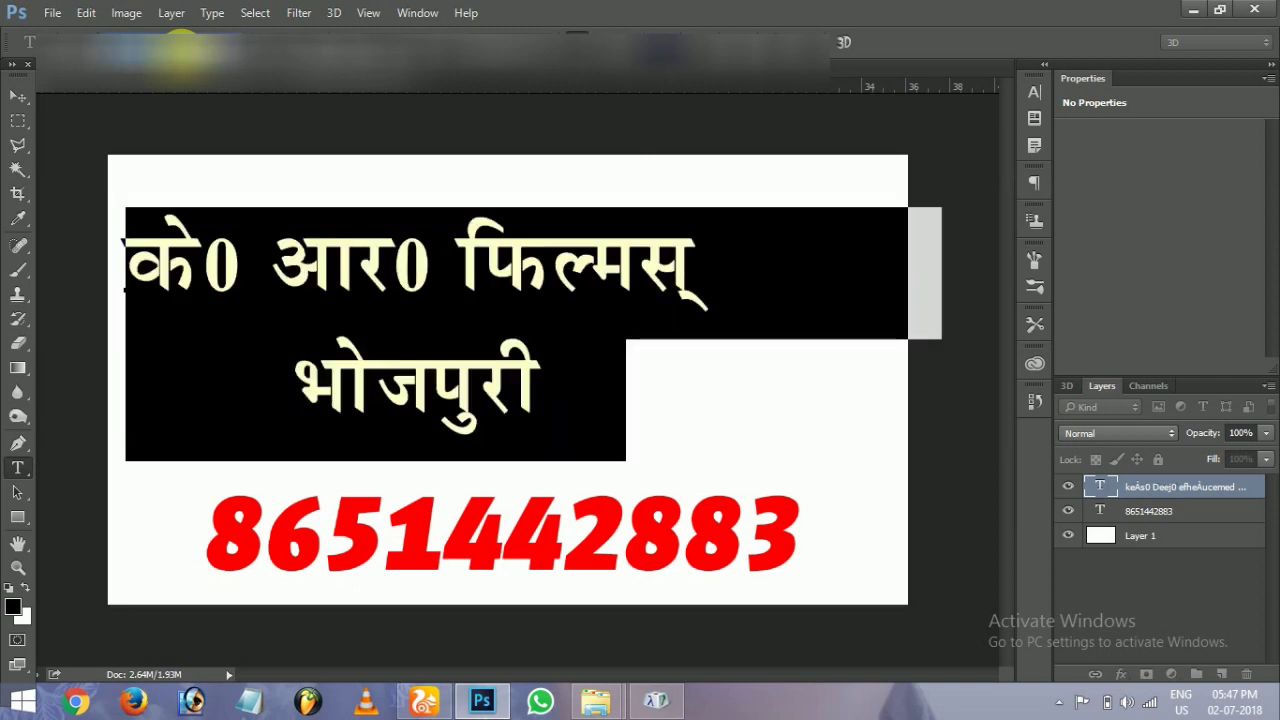
{"action": "scroll", "coordinate": [150, 42], "scroll_direction": "down", "scroll_amount": 4}
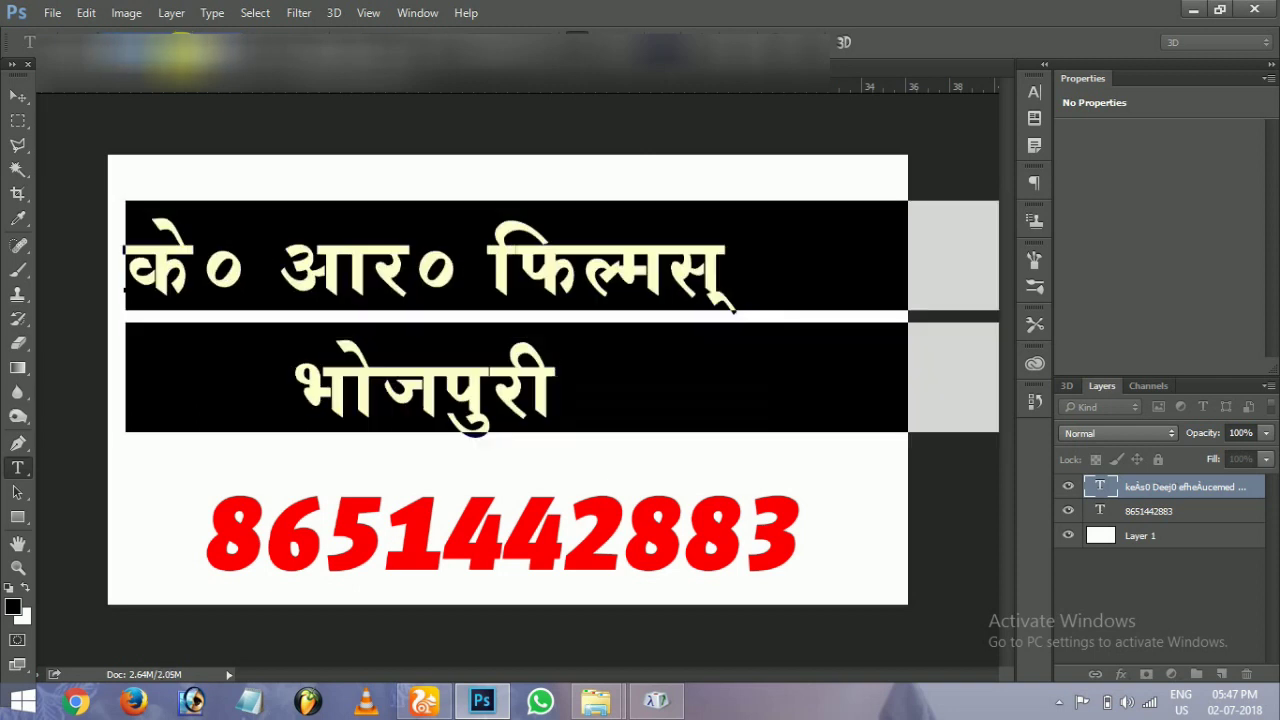
{"action": "scroll", "coordinate": [150, 42], "scroll_direction": "down", "scroll_amount": 3}
{"action": "scroll", "coordinate": [150, 42], "scroll_direction": "up", "scroll_amount": 3}
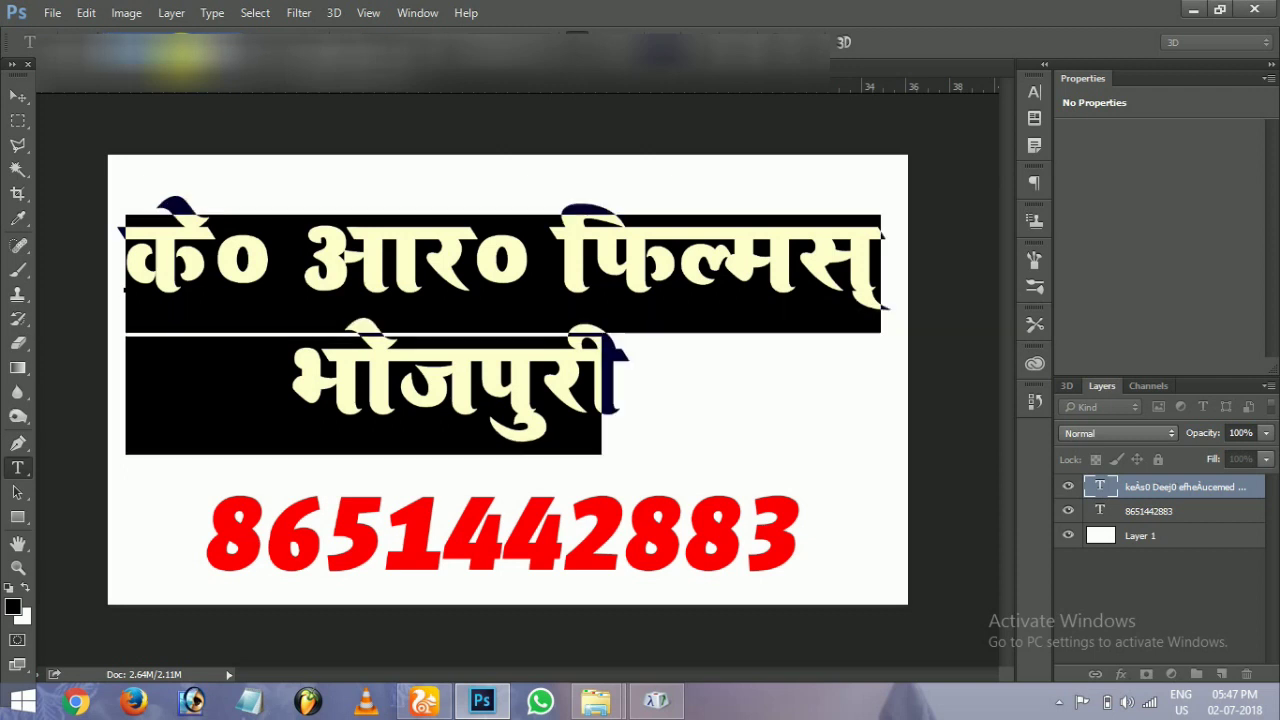
{"action": "scroll", "coordinate": [150, 42], "scroll_direction": "down", "scroll_amount": 2}
{"action": "left_click", "coordinate": [343, 271]}
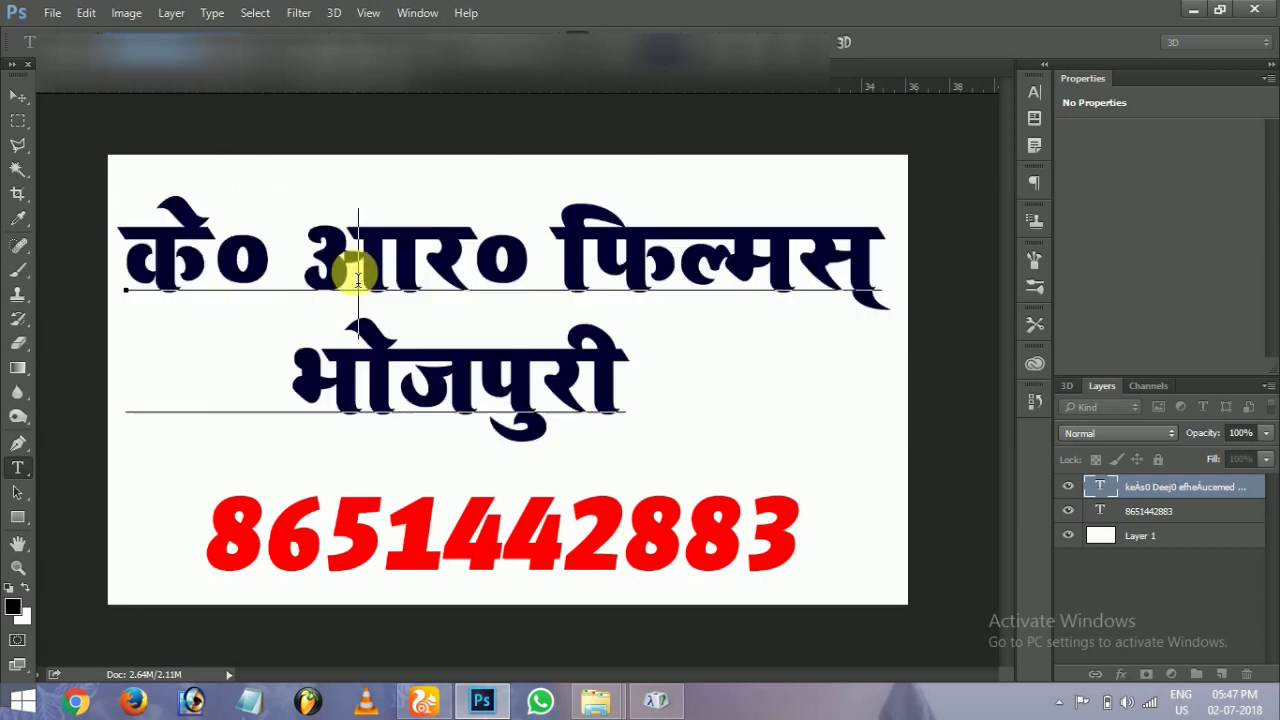
Indent the title's second line, भोजपुरी, slightly further right by adding space before the word
{"action": "left_click", "coordinate": [266, 388]}
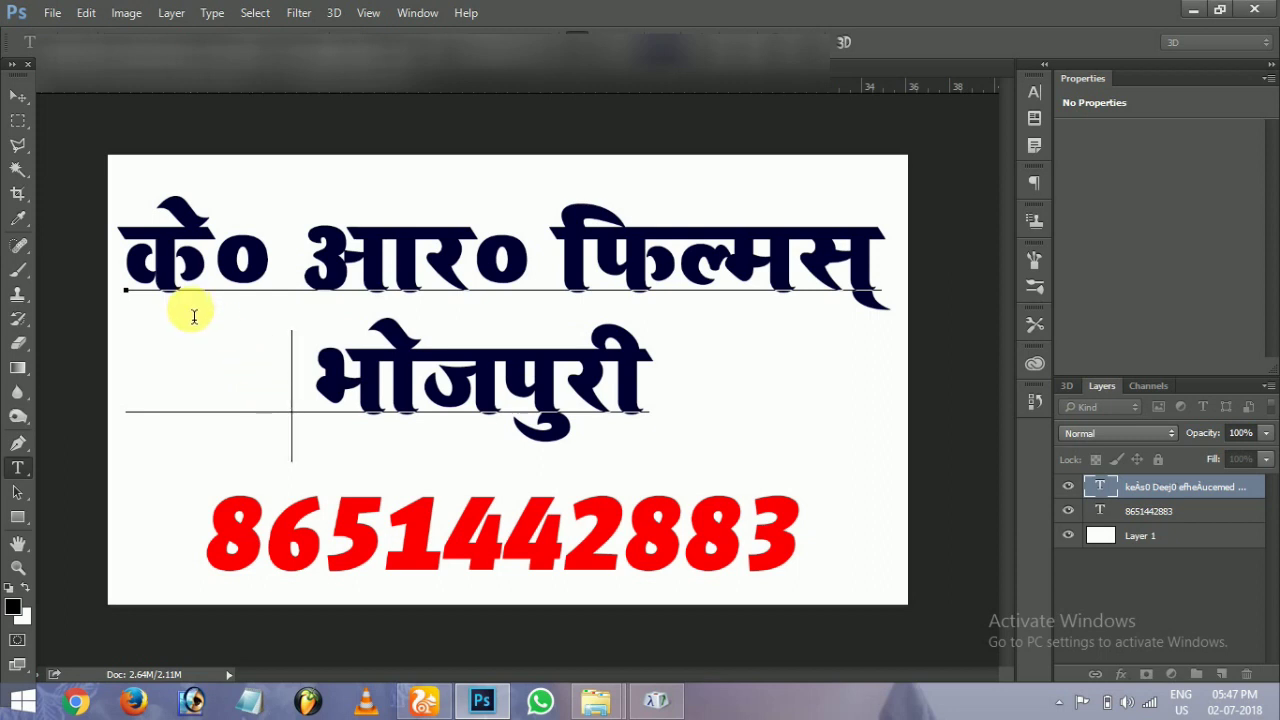
{"action": "left_click", "coordinate": [826, 455]}
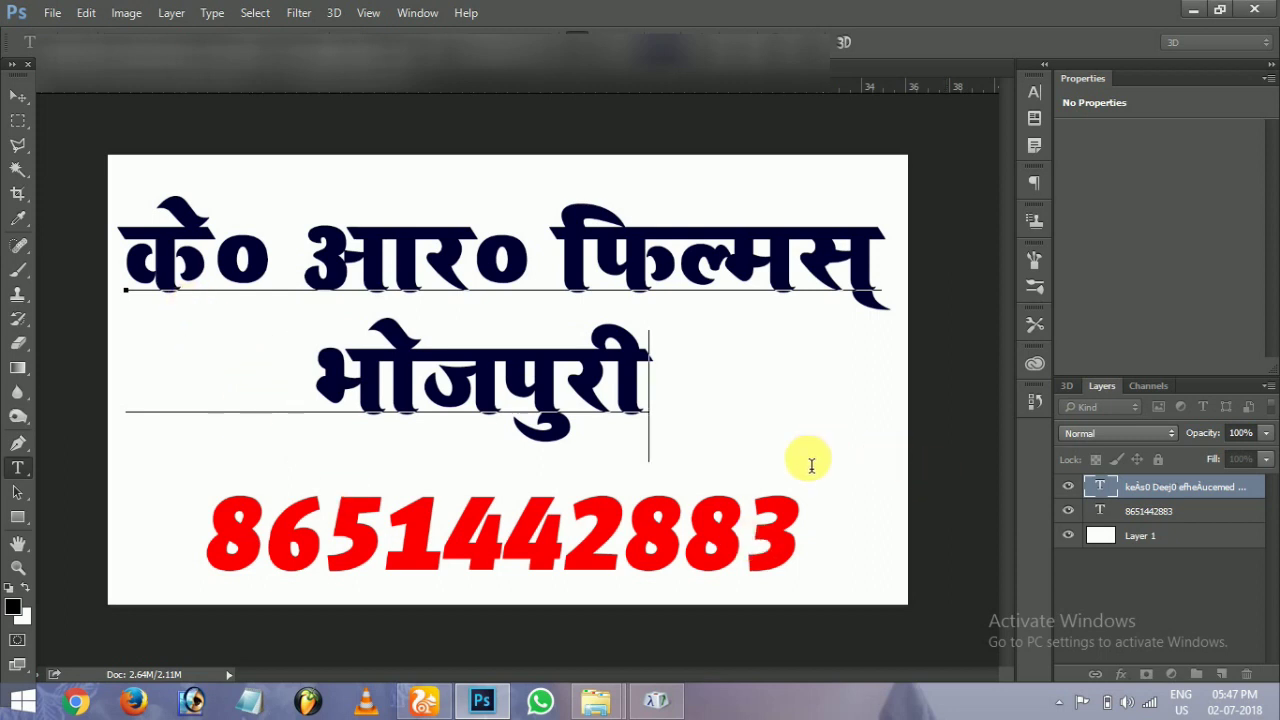
{"action": "left_click", "coordinate": [255, 415]}
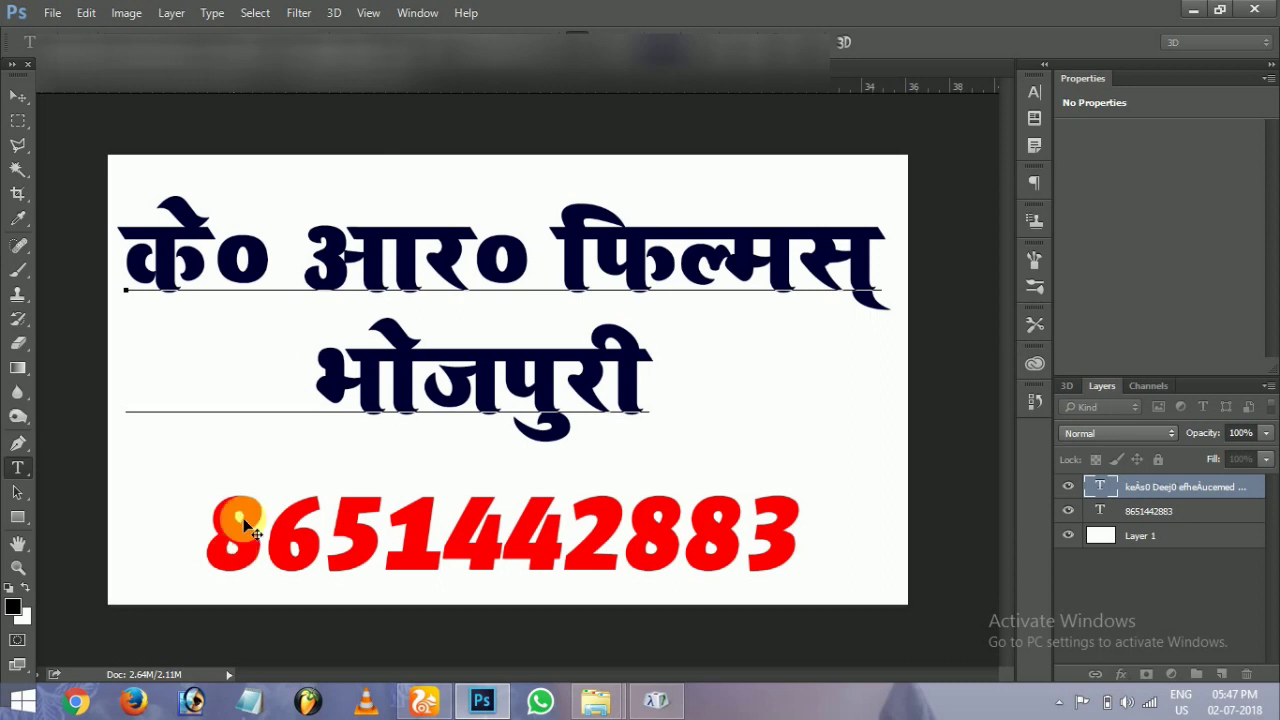
Select all of the Hindi title and step through more fonts to a heavy Devanagari one with curled stroke ends
{"action": "key", "text": "ctrl+a"}
{"action": "key", "text": "Left"}
{"action": "key", "text": "ctrl+a"}
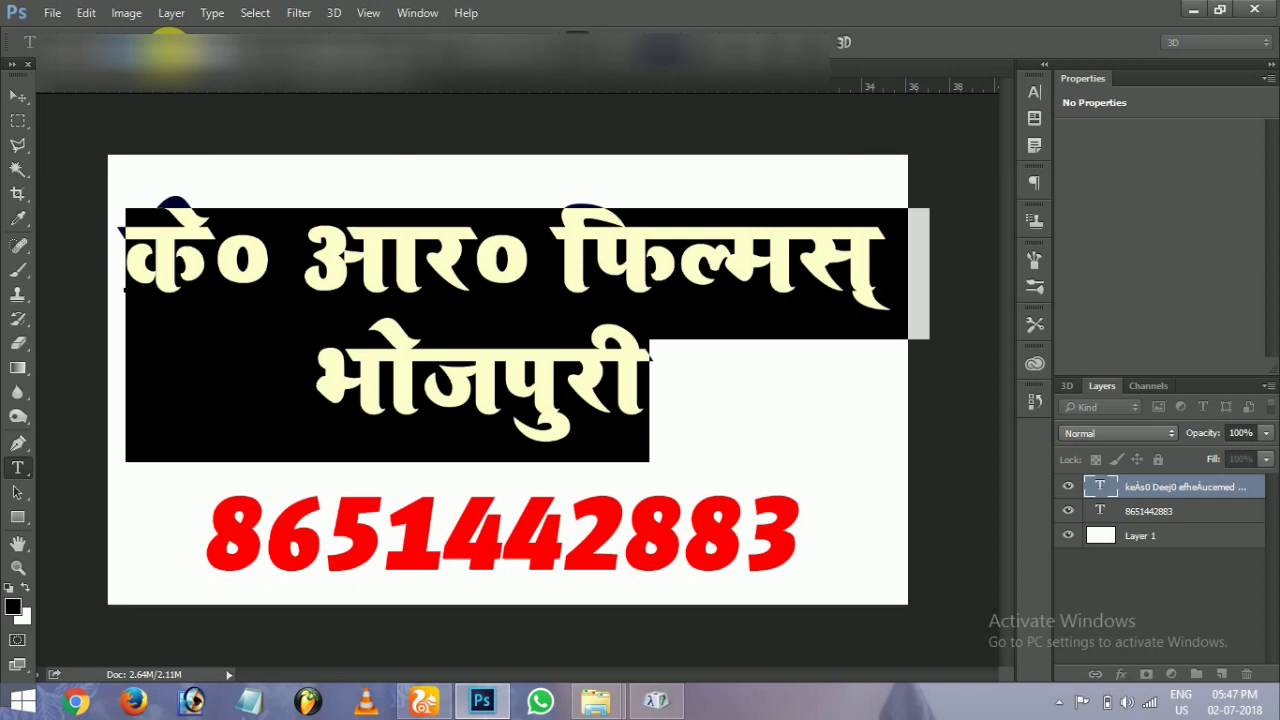
{"action": "scroll", "coordinate": [172, 48], "scroll_direction": "down", "scroll_amount": 2}
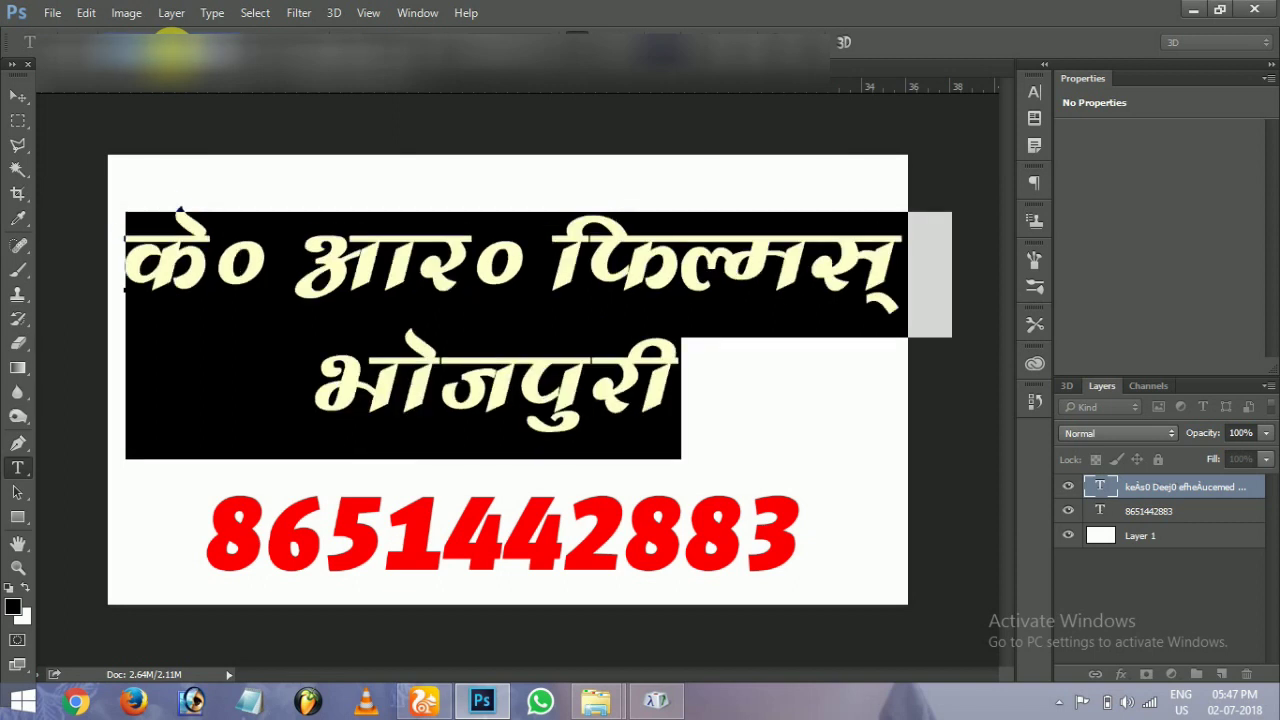
{"action": "left_click", "coordinate": [533, 390]}
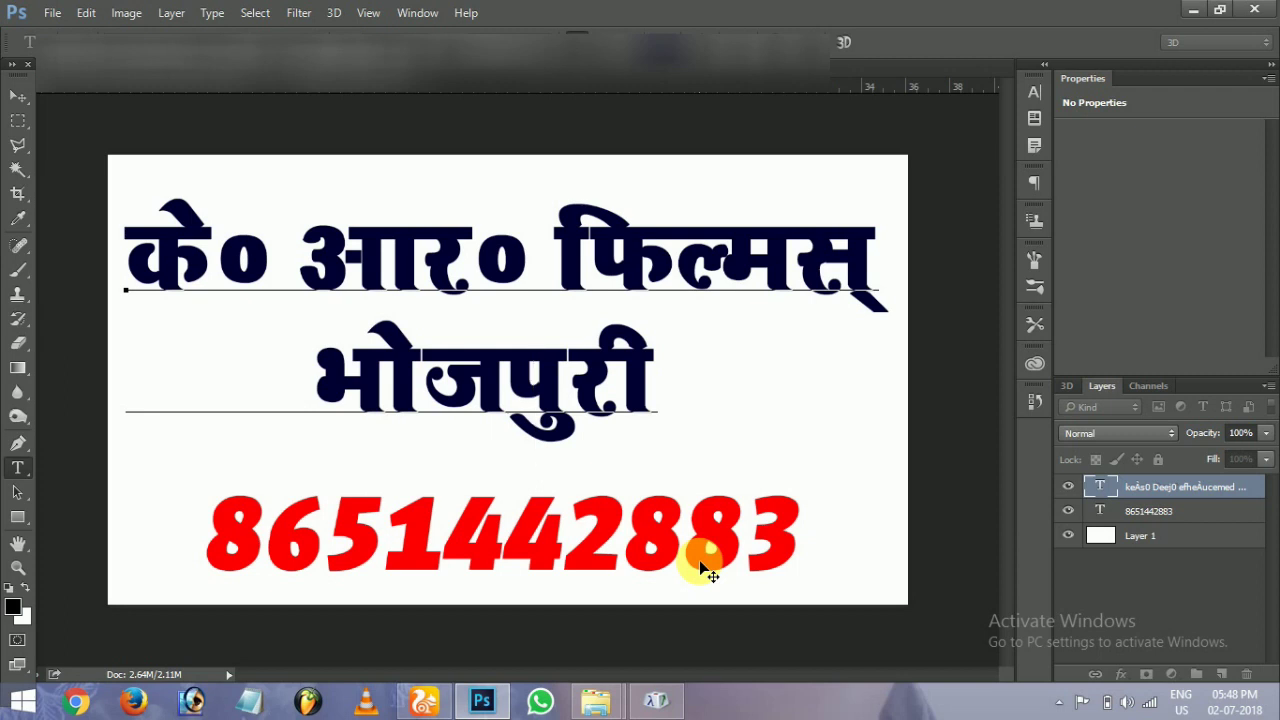
{"action": "left_click", "coordinate": [434, 388]}
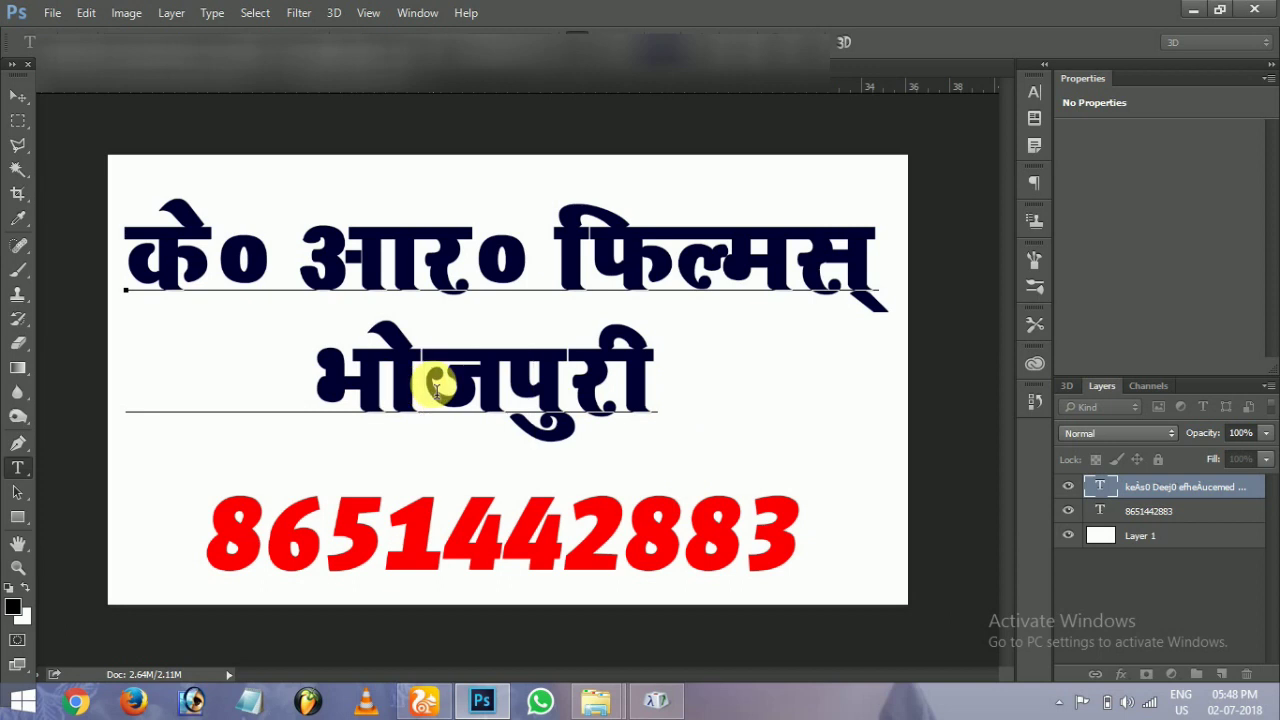